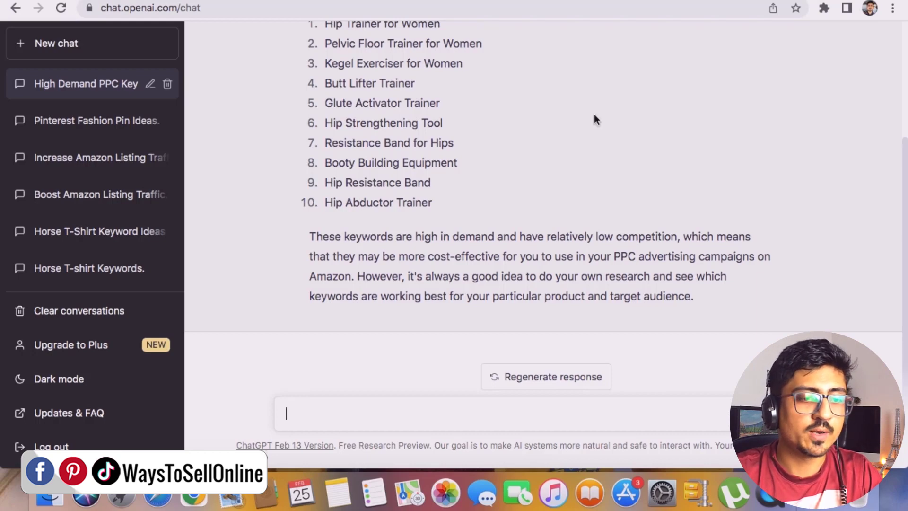
Copy the keyword "Hip Trainer for Women" from the ChatGPT answer, search Amazon for it and check the number of results
{"action": "scroll", "coordinate": [585, 101], "scroll_direction": "up", "scroll_amount": 3}
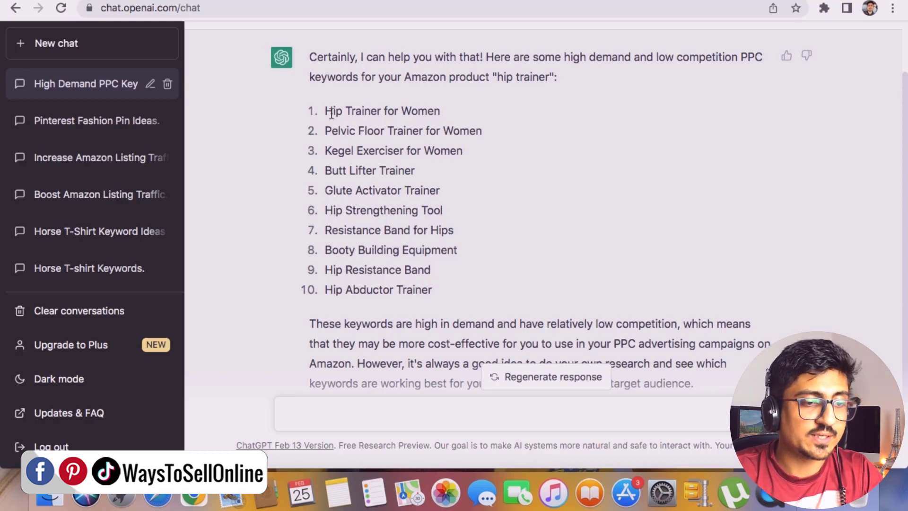
{"action": "left_click_drag", "start_coordinate": [323, 111], "coordinate": [432, 108]}
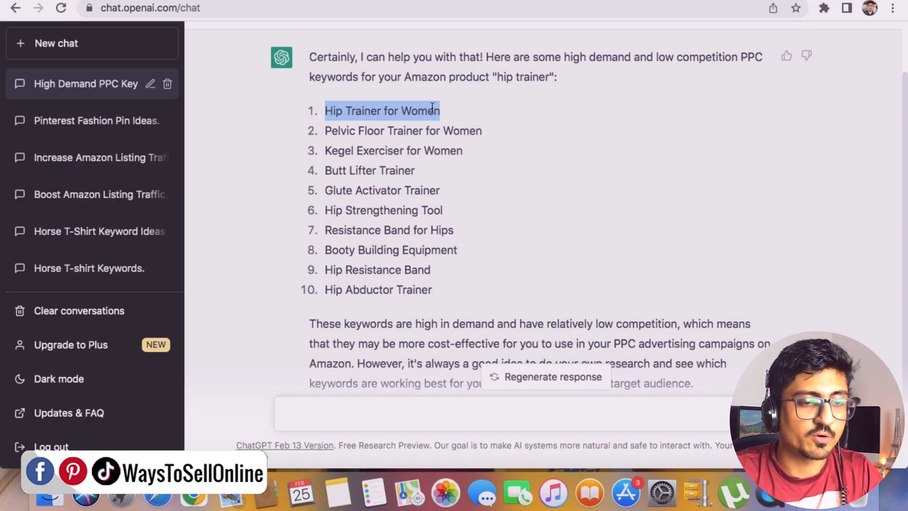
{"action": "right_click", "coordinate": [432, 108]}
{"action": "left_click", "coordinate": [469, 131]}
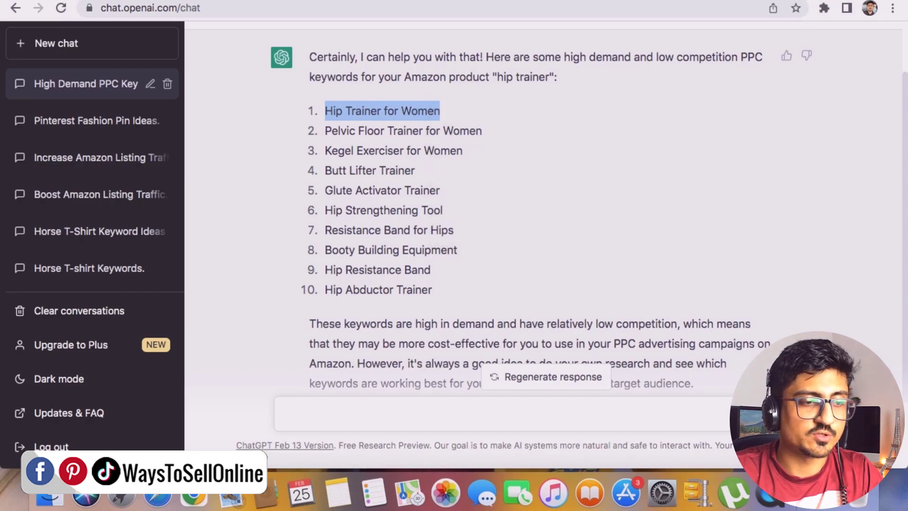
{"action": "key", "text": "ctrl+Tab"}
{"action": "left_click", "coordinate": [414, 34]}
{"action": "key", "text": "super+v"}
{"action": "key", "text": "Return"}
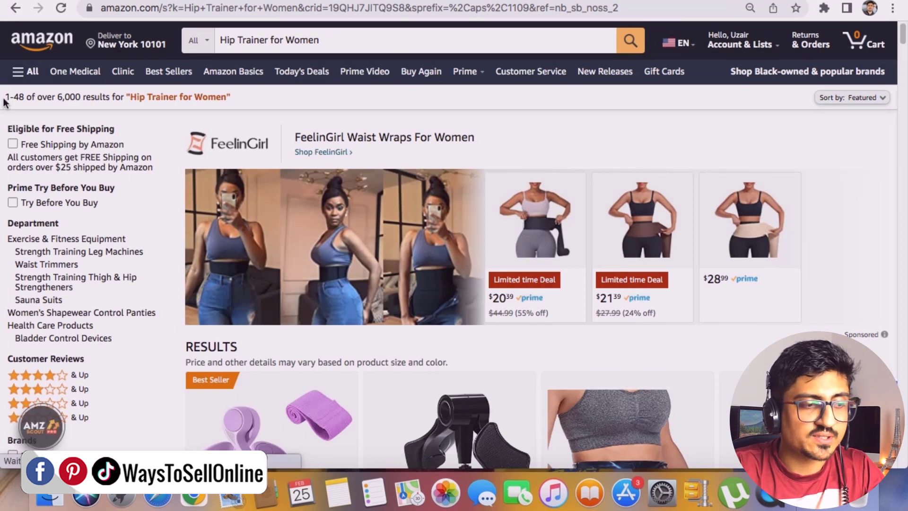
{"action": "left_click_drag", "start_coordinate": [5, 97], "coordinate": [28, 99]}
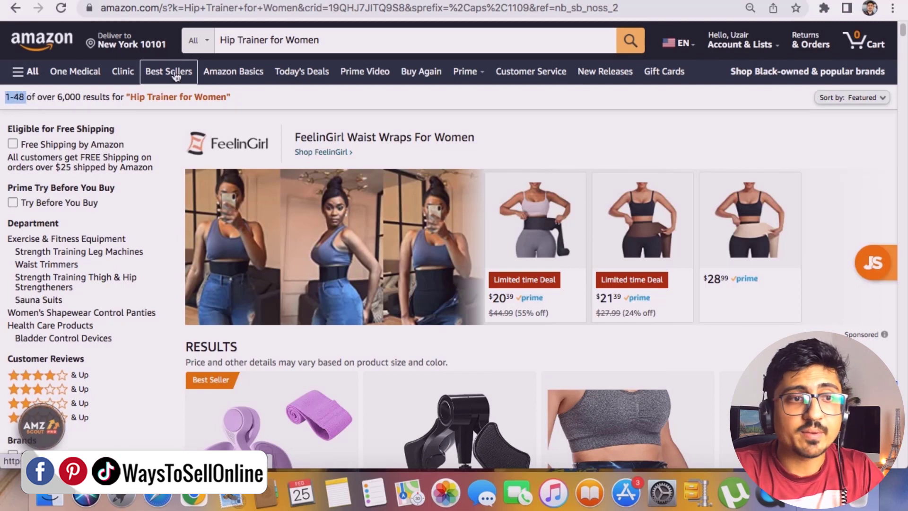
{"action": "left_click_drag", "start_coordinate": [58, 96], "coordinate": [100, 96]}
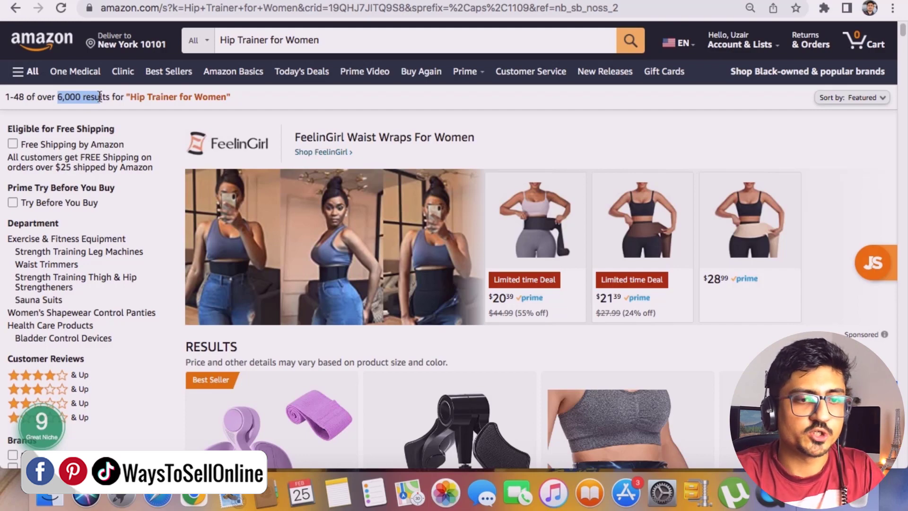
Copy "Pelvic Floor Trainer for Women" from the ChatGPT keyword list and search Amazon for it
{"action": "left_click", "coordinate": [530, 2]}
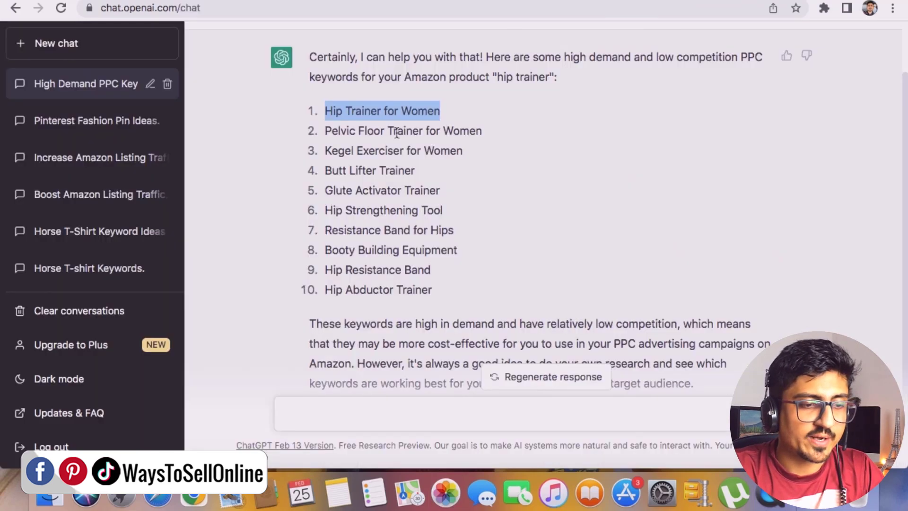
{"action": "left_click_drag", "start_coordinate": [327, 132], "coordinate": [482, 129]}
{"action": "right_click", "coordinate": [464, 129]}
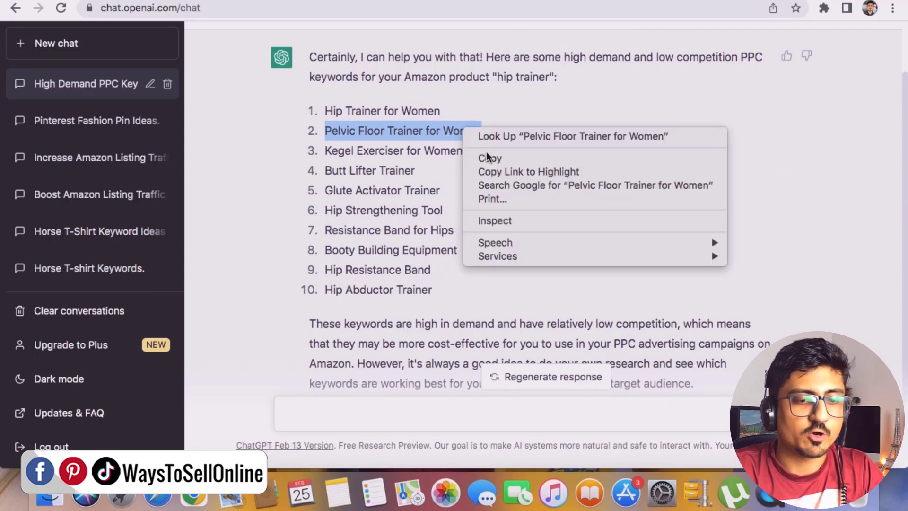
{"action": "left_click", "coordinate": [489, 158]}
{"action": "left_click", "coordinate": [628, 0]}
{"action": "triple_click", "coordinate": [371, 38]}
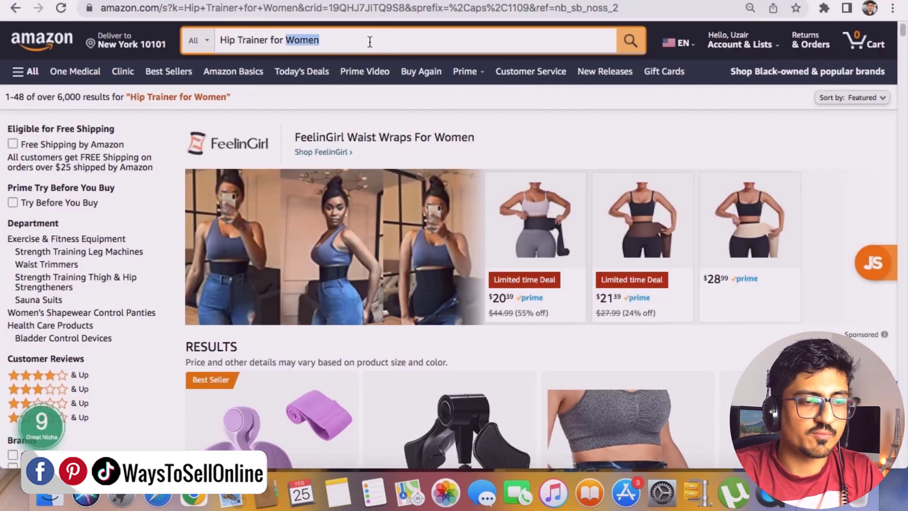
{"action": "key", "text": "super+v"}
{"action": "key", "text": "Return"}
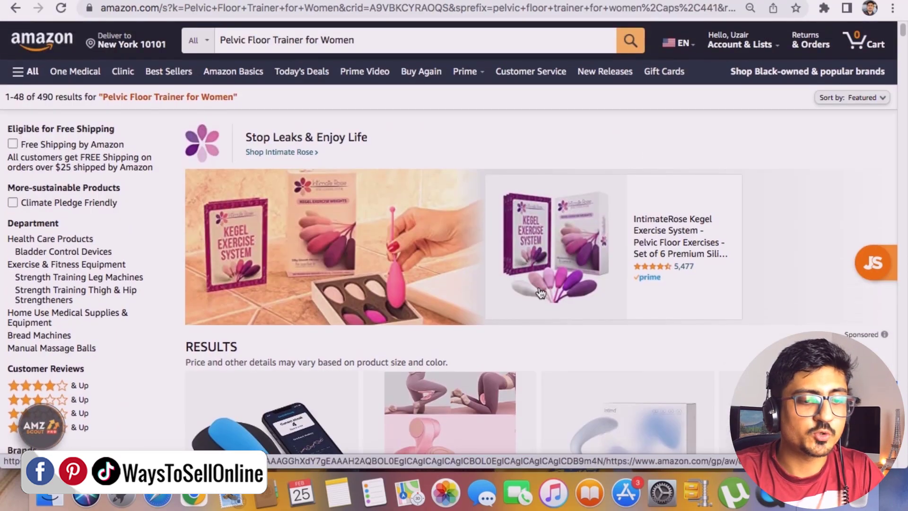
Examine the Amazon result count and product listings for "Pelvic Floor Trainer for Women"
{"action": "scroll", "coordinate": [487, 265], "scroll_direction": "down", "scroll_amount": 9}
{"action": "scroll", "coordinate": [458, 262], "scroll_direction": "up", "scroll_amount": 9}
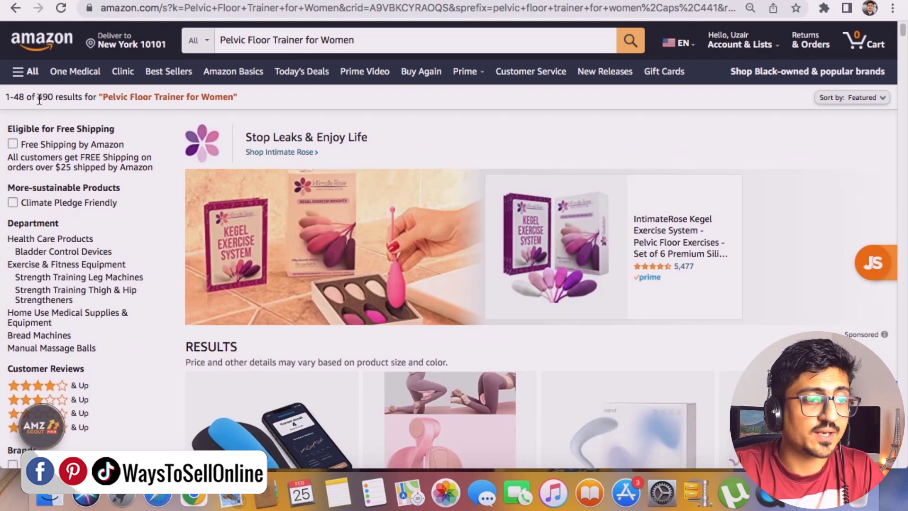
{"action": "left_click_drag", "start_coordinate": [38, 98], "coordinate": [95, 97]}
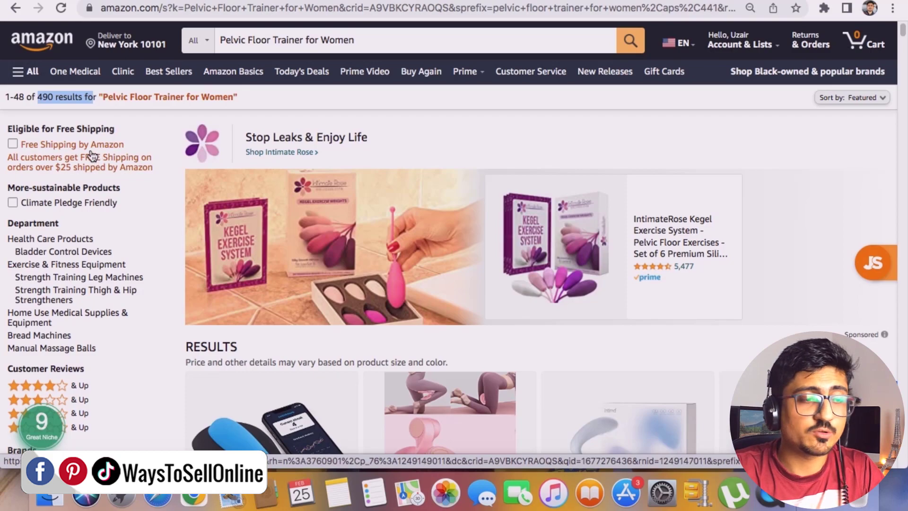
{"action": "scroll", "coordinate": [173, 234], "scroll_direction": "down", "scroll_amount": 10}
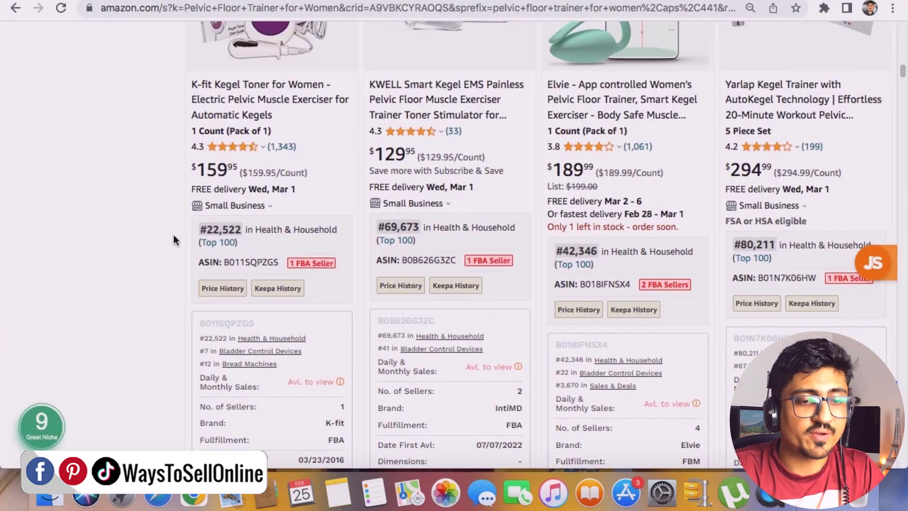
{"action": "scroll", "coordinate": [173, 234], "scroll_direction": "up", "scroll_amount": 6}
{"action": "scroll", "coordinate": [173, 235], "scroll_direction": "down", "scroll_amount": 10}
{"action": "scroll", "coordinate": [173, 235], "scroll_direction": "down", "scroll_amount": 12}
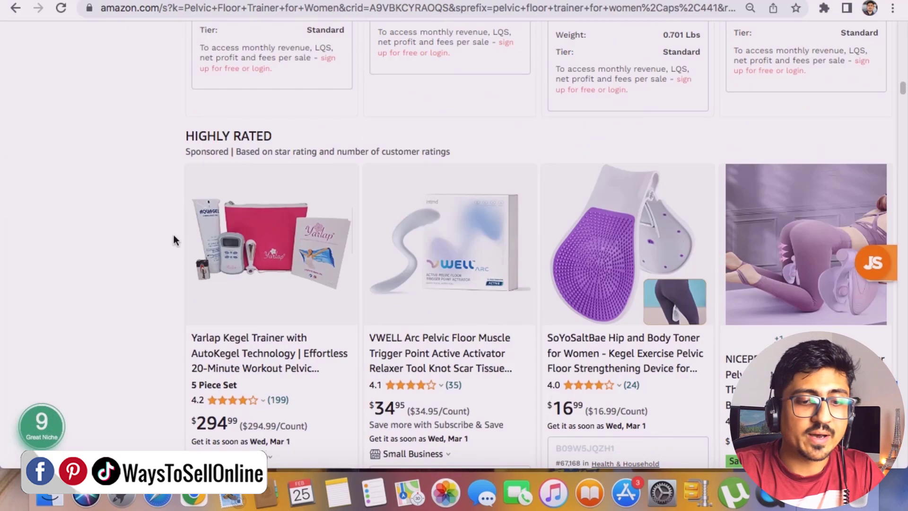
{"action": "scroll", "coordinate": [225, 232], "scroll_direction": "up", "scroll_amount": 20}
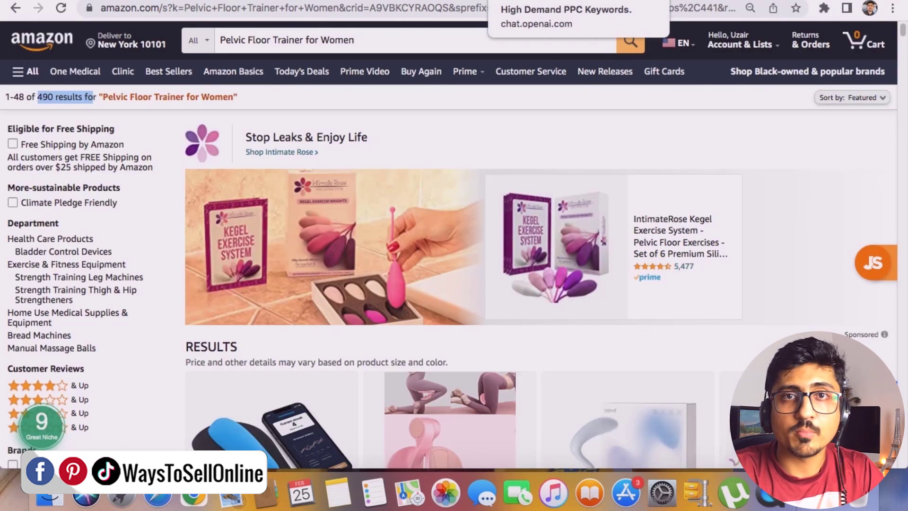
Copy "Hip Strengthening Tool" from the ChatGPT keyword list and search Amazon for it
{"action": "left_click", "coordinate": [530, 2]}
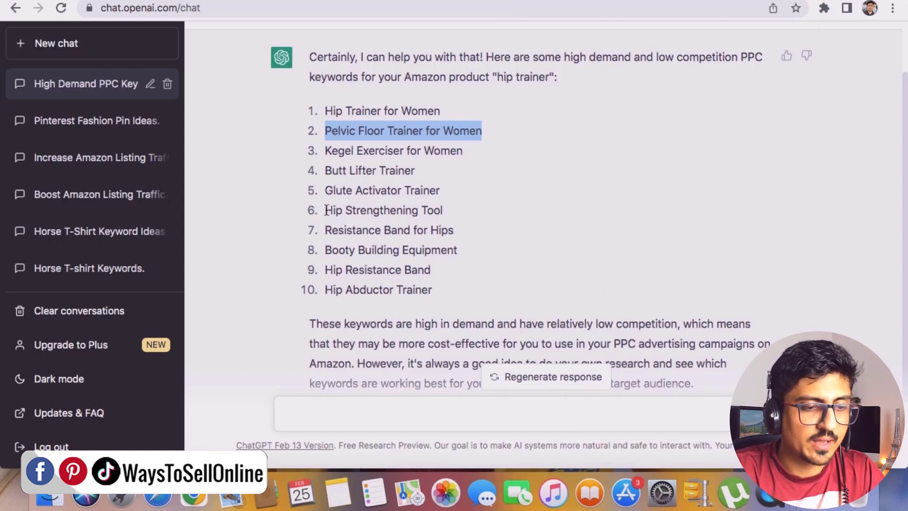
{"action": "left_click_drag", "start_coordinate": [326, 210], "coordinate": [446, 213]}
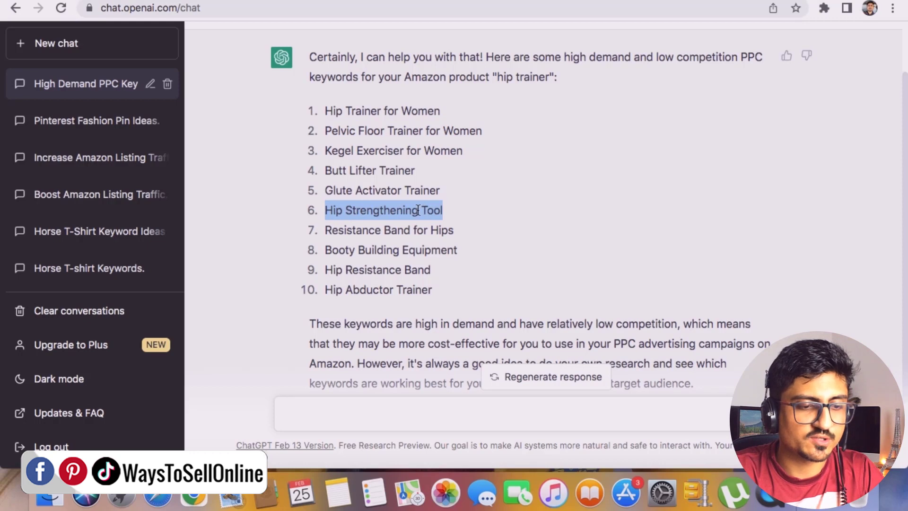
{"action": "right_click", "coordinate": [422, 210]}
{"action": "left_click", "coordinate": [442, 237]}
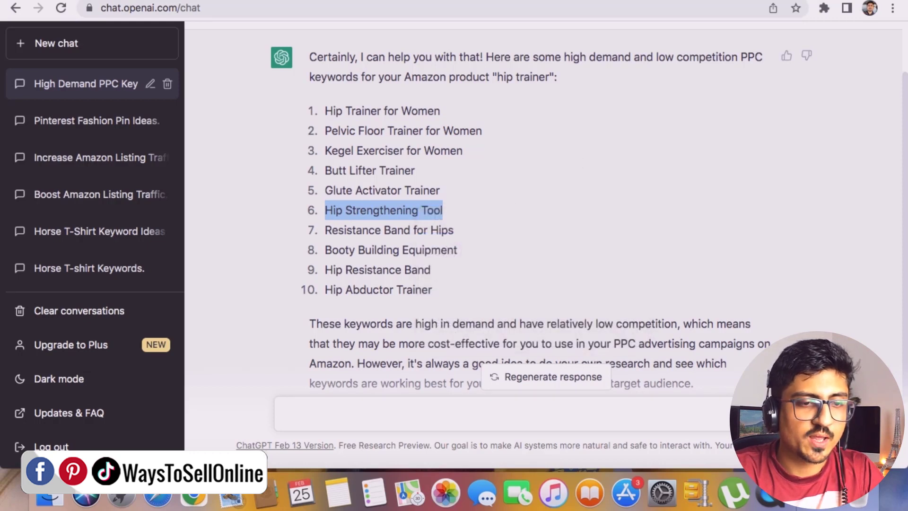
{"action": "key", "text": "ctrl+Tab"}
{"action": "triple_click", "coordinate": [379, 30]}
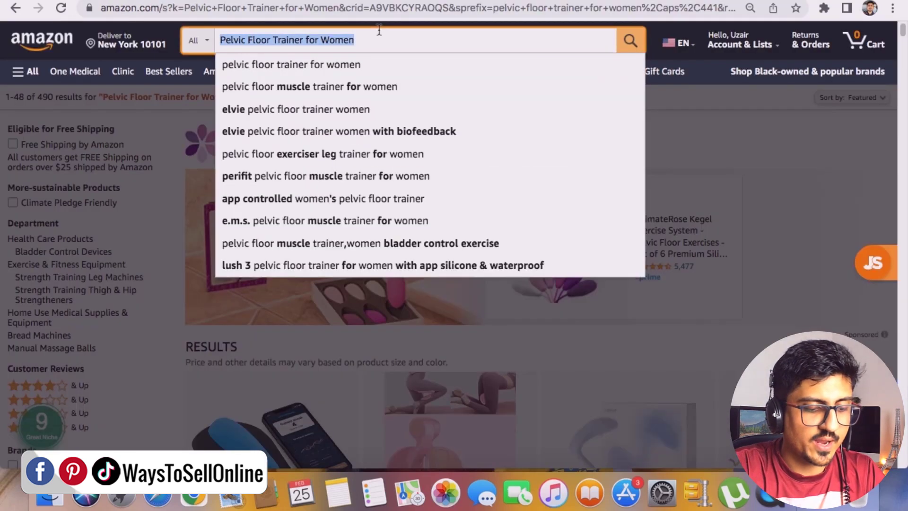
{"action": "key", "text": "super+v"}
{"action": "key", "text": "Return"}
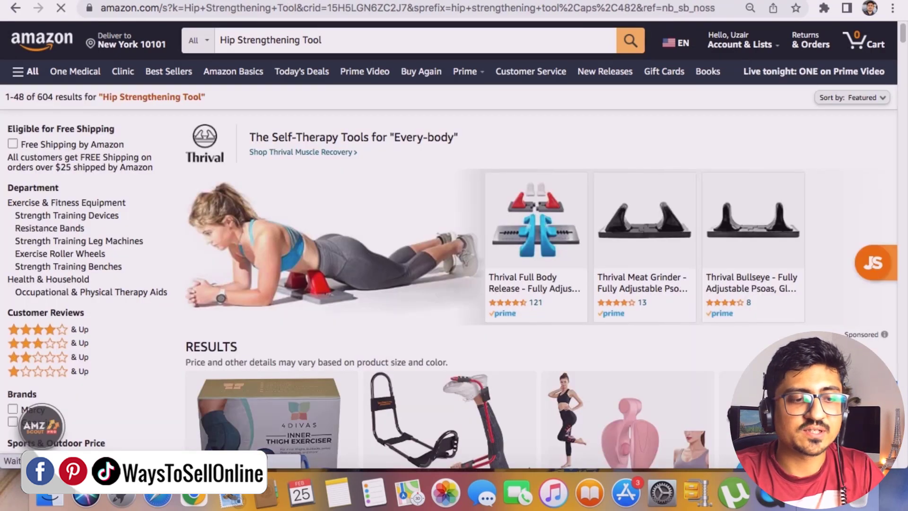
Review the Amazon listings for "Hip Strengthening Tool", including the highly rated section, and check the number of results
{"action": "key", "text": "ctrl+shift+Tab"}
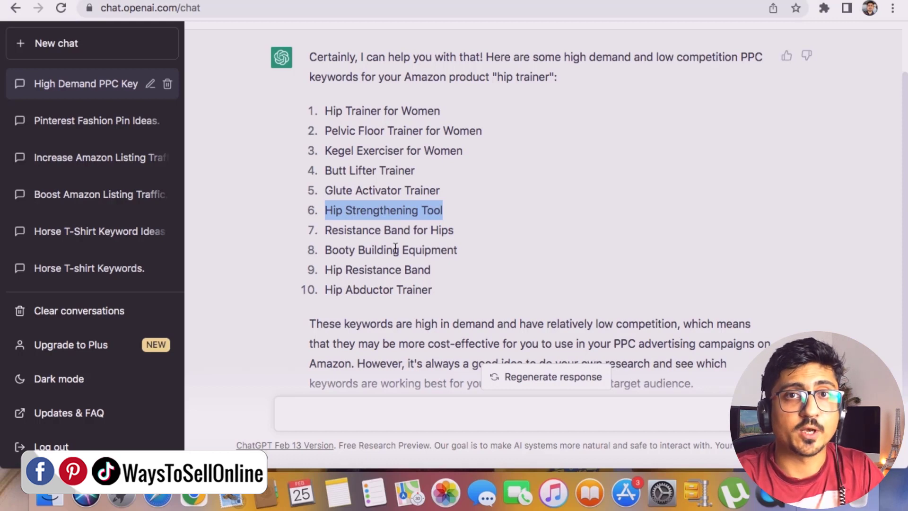
{"action": "key", "text": "ctrl+Tab"}
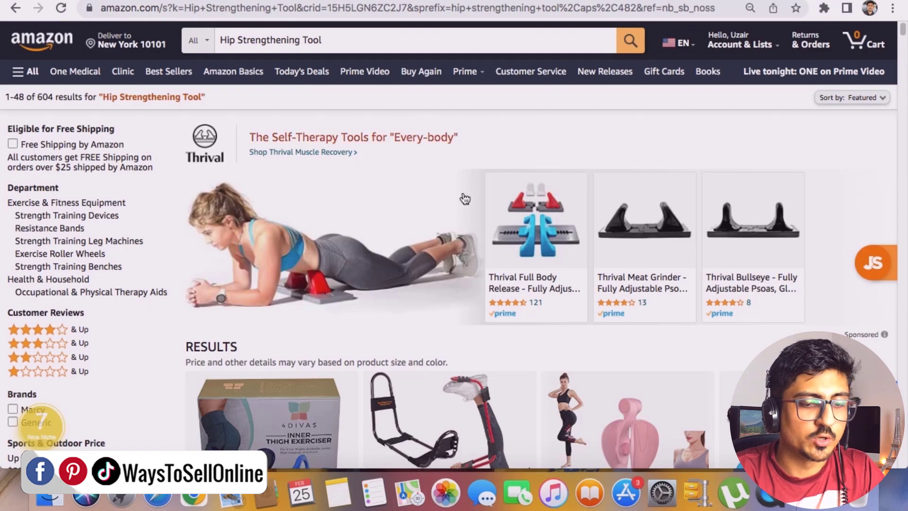
{"action": "scroll", "coordinate": [465, 198], "scroll_direction": "down", "scroll_amount": 20}
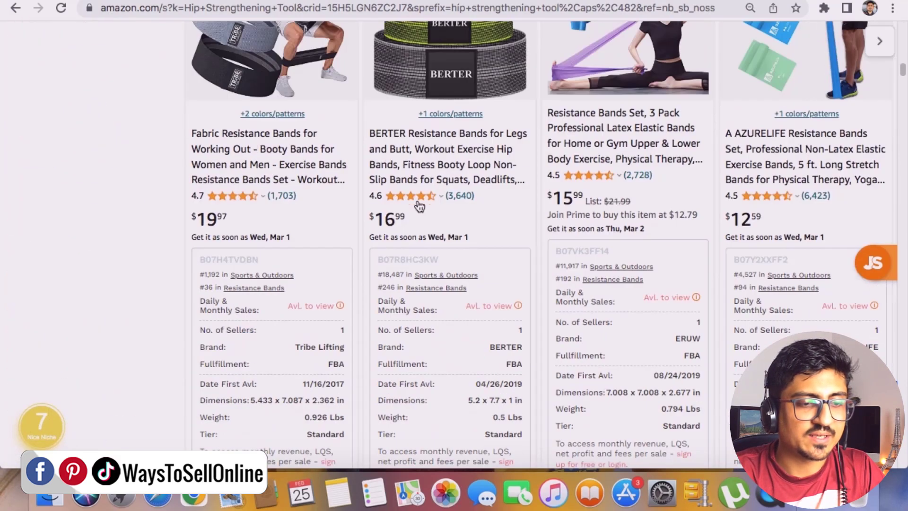
{"action": "scroll", "coordinate": [191, 154], "scroll_direction": "up", "scroll_amount": 5}
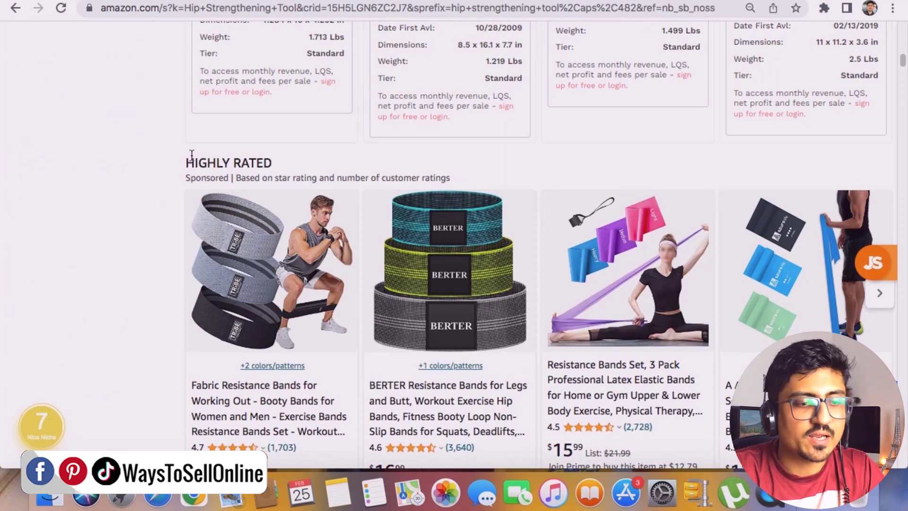
{"action": "scroll", "coordinate": [185, 187], "scroll_direction": "down", "scroll_amount": 10}
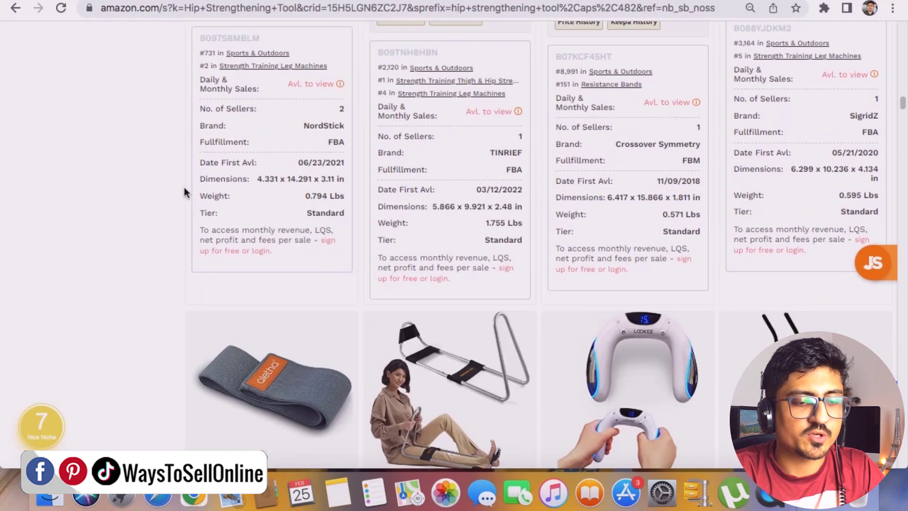
{"action": "scroll", "coordinate": [184, 187], "scroll_direction": "down", "scroll_amount": 2}
{"action": "scroll", "coordinate": [168, 178], "scroll_direction": "up", "scroll_amount": 10}
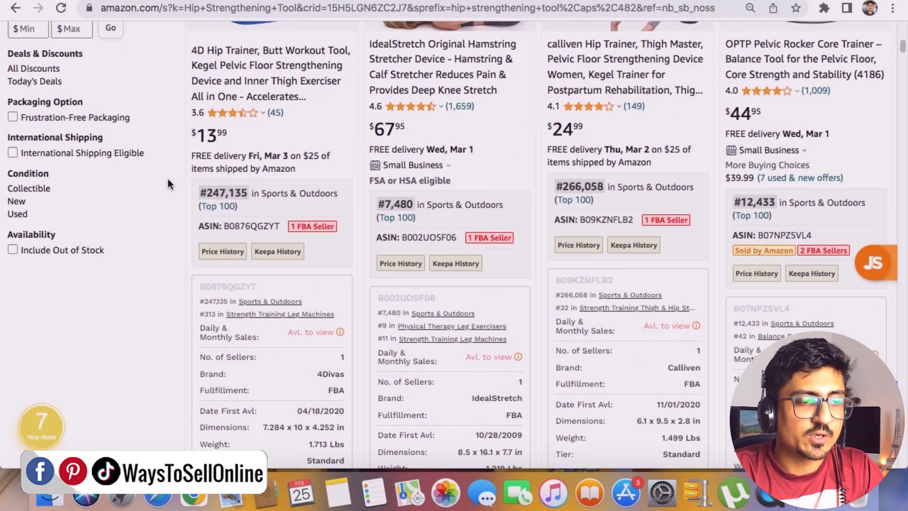
{"action": "scroll", "coordinate": [168, 177], "scroll_direction": "up", "scroll_amount": 15}
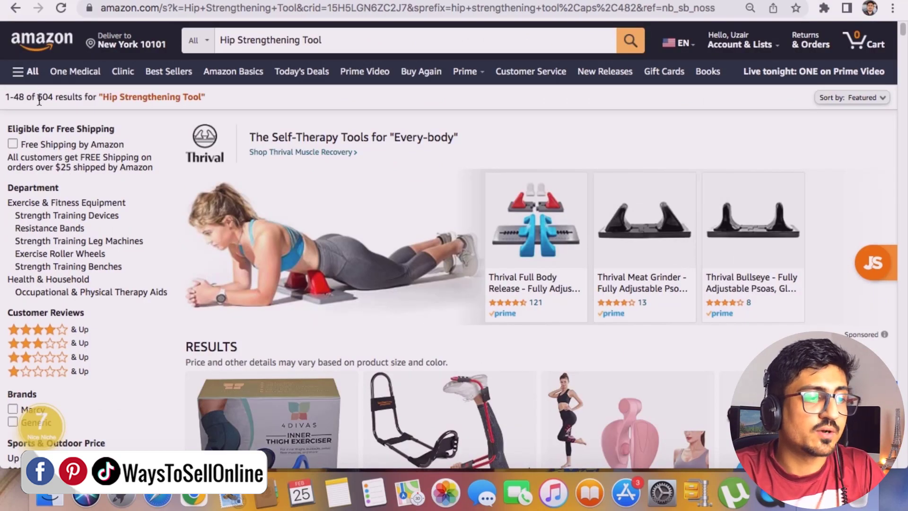
{"action": "left_click_drag", "start_coordinate": [37, 97], "coordinate": [55, 98]}
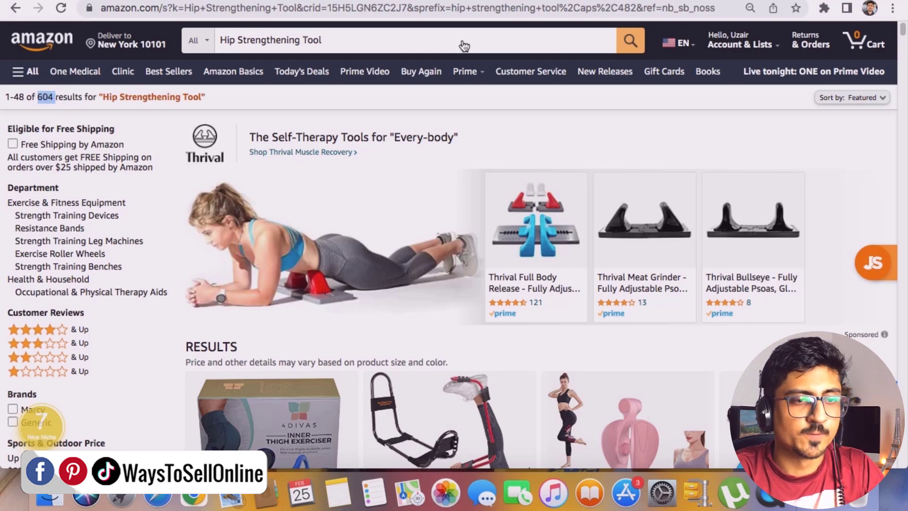
Copy "Hip Resistance Band" from the ChatGPT keyword list and search Amazon for it
{"action": "left_click", "coordinate": [492, 1]}
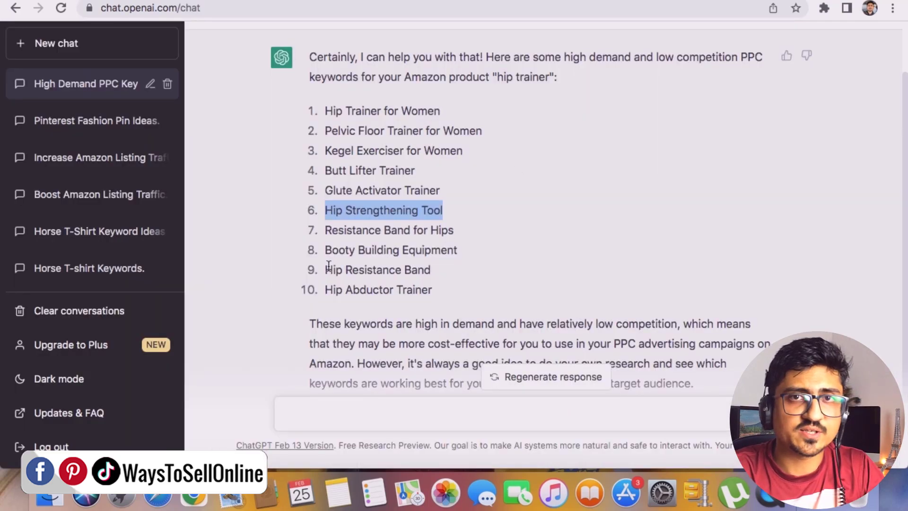
{"action": "left_click_drag", "start_coordinate": [328, 266], "coordinate": [415, 272]}
{"action": "right_click", "coordinate": [415, 272]}
{"action": "left_click", "coordinate": [432, 297]}
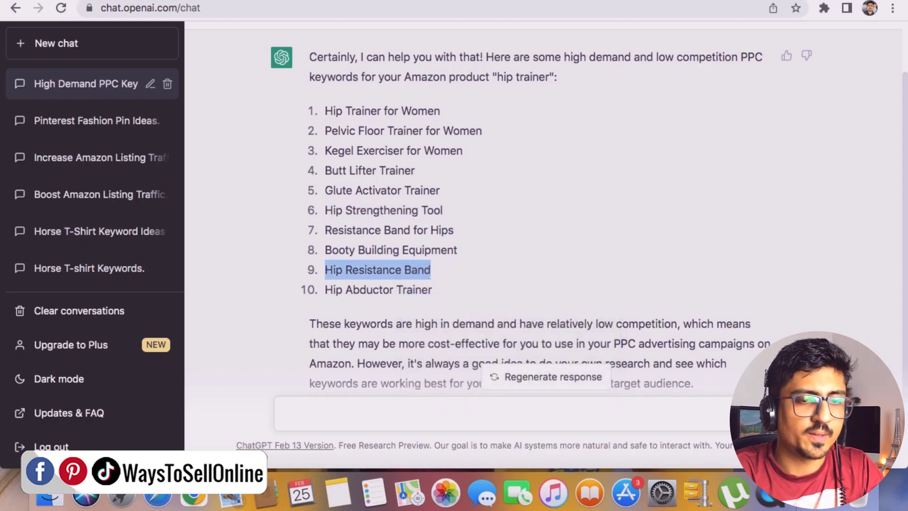
{"action": "key", "text": "ctrl+Tab"}
{"action": "left_click", "coordinate": [461, 38]}
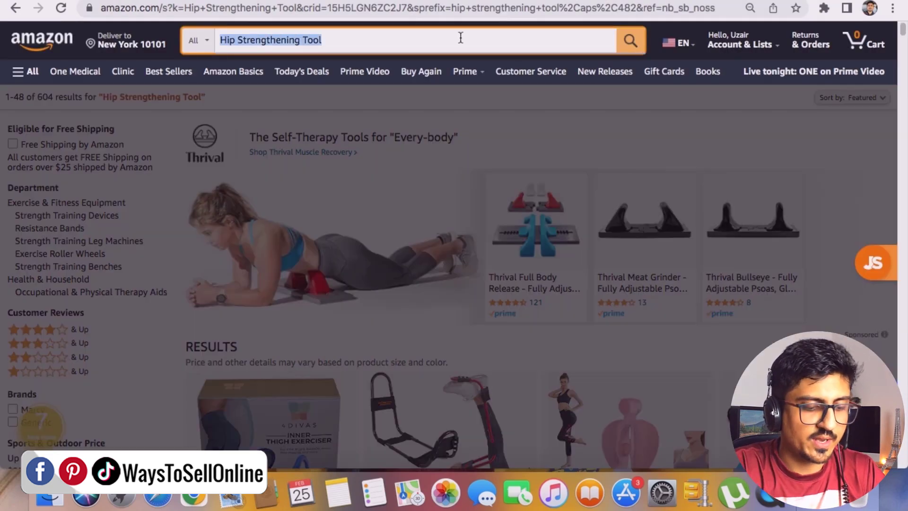
{"action": "key", "text": "super+v"}
{"action": "key", "text": "Return"}
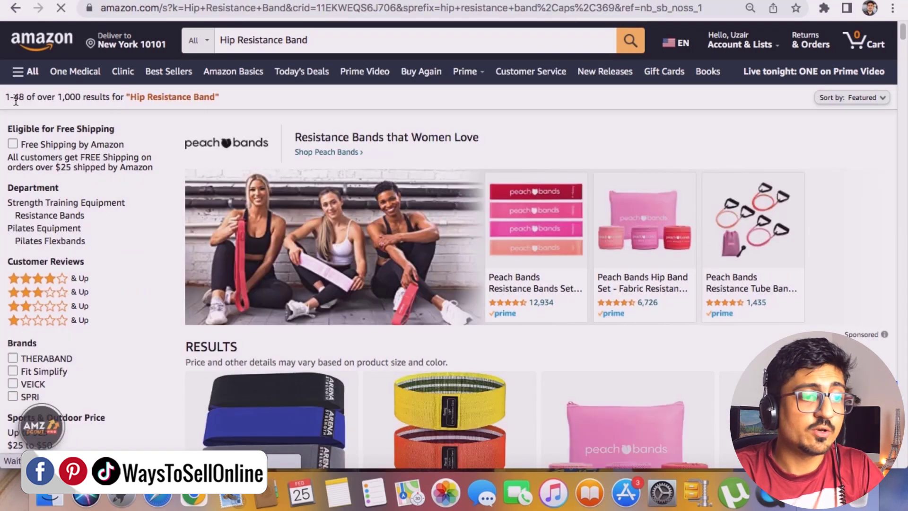
Check the number of Amazon results for "Hip Resistance Band" and look through the product listings
{"action": "left_click_drag", "start_coordinate": [58, 97], "coordinate": [82, 96]}
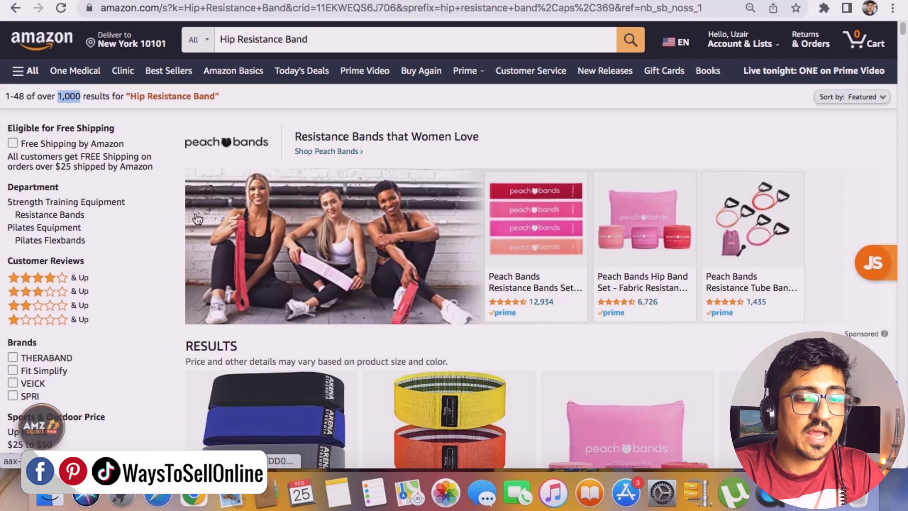
{"action": "scroll", "coordinate": [198, 218], "scroll_direction": "down", "scroll_amount": 10}
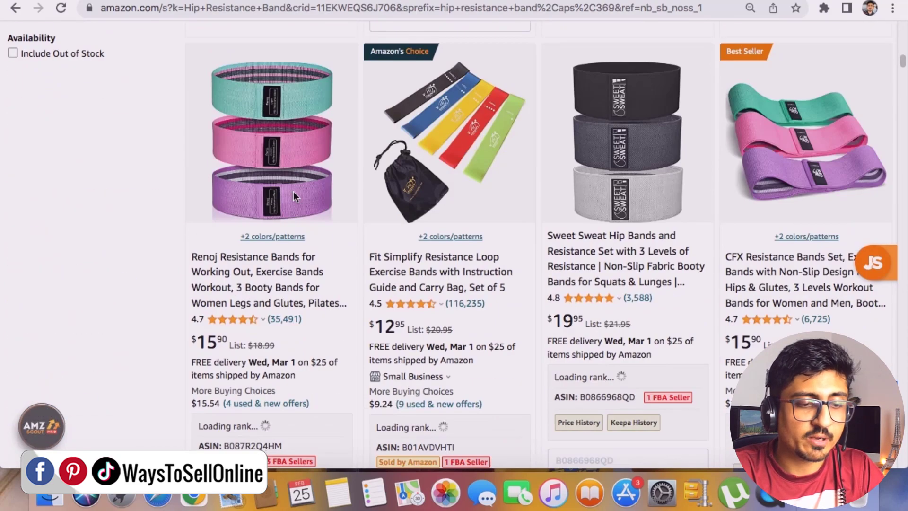
{"action": "scroll", "coordinate": [294, 192], "scroll_direction": "down", "scroll_amount": 5}
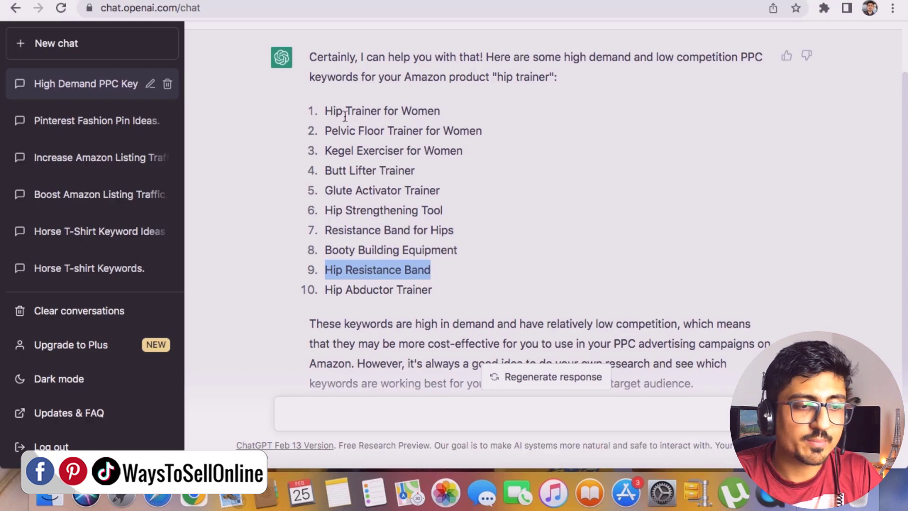
Review the ChatGPT keyword list, focusing on "Hip Trainer for Women", "Hip Resistance Band" and "Hip Strengthening Tool"
{"action": "left_click_drag", "start_coordinate": [324, 111], "coordinate": [454, 276]}
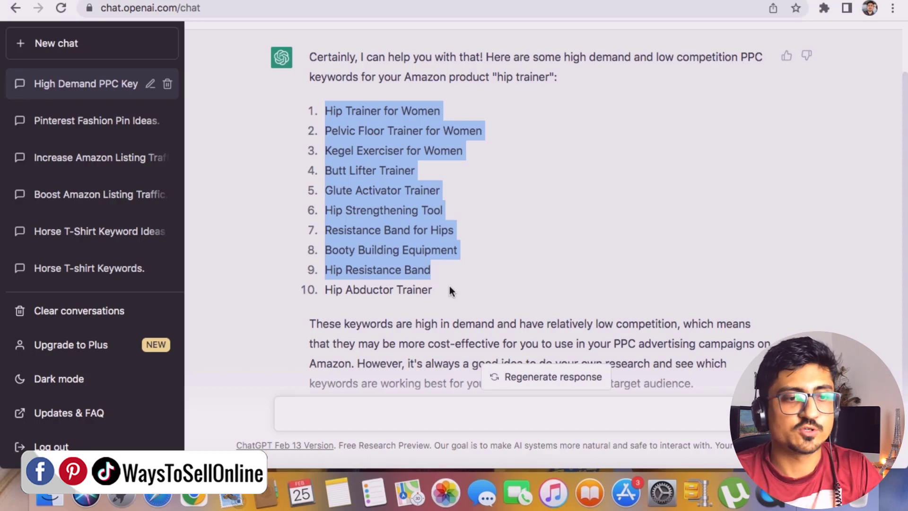
{"action": "left_click", "coordinate": [398, 114]}
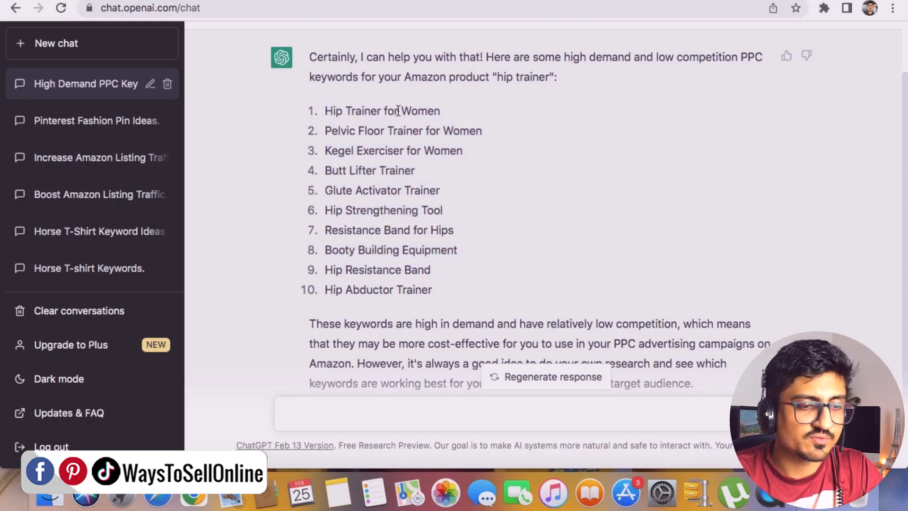
{"action": "triple_click", "coordinate": [398, 110]}
{"action": "left_click", "coordinate": [394, 269]}
{"action": "triple_click", "coordinate": [394, 270]}
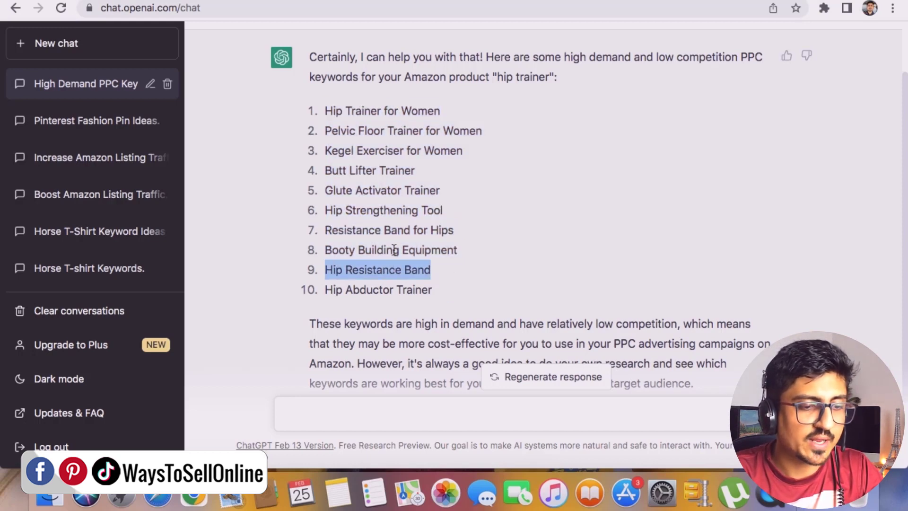
{"action": "triple_click", "coordinate": [407, 210]}
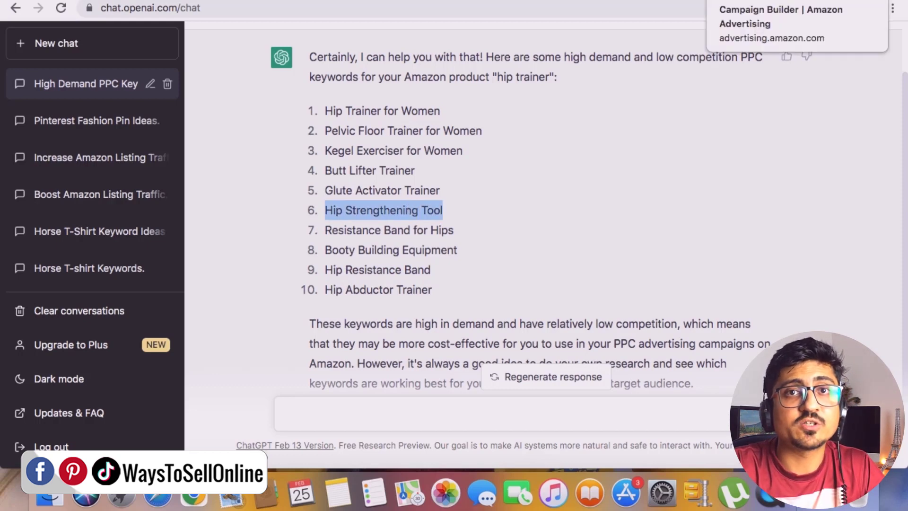
Switch to the Amazon search for "Hip Resistance Band" and recheck its number of results
{"action": "left_click", "coordinate": [567, 1]}
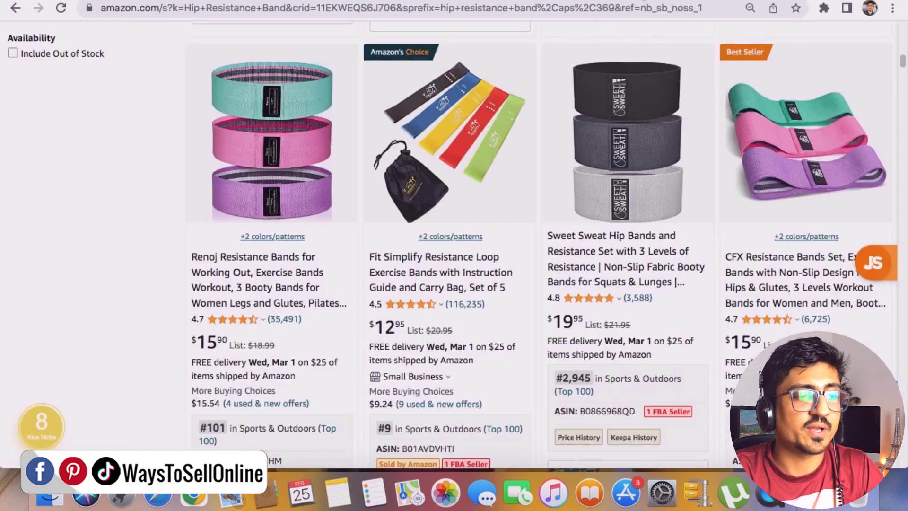
{"action": "scroll", "coordinate": [121, 85], "scroll_direction": "up", "scroll_amount": 10}
{"action": "scroll", "coordinate": [121, 86], "scroll_direction": "up", "scroll_amount": 2}
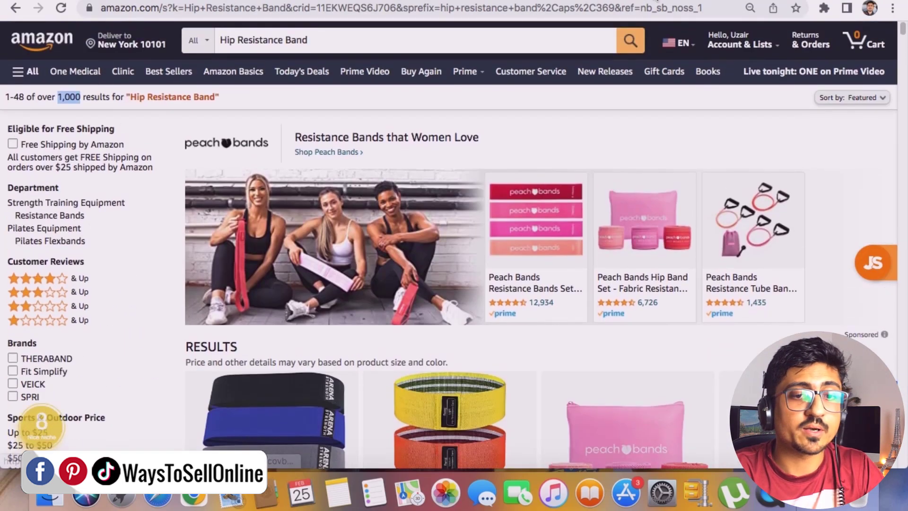
Start a Sponsored Products campaign in Amazon Ads and add the Super Kegel Exerciser hip trainer as the advertised product
{"action": "left_click", "coordinate": [449, 1]}
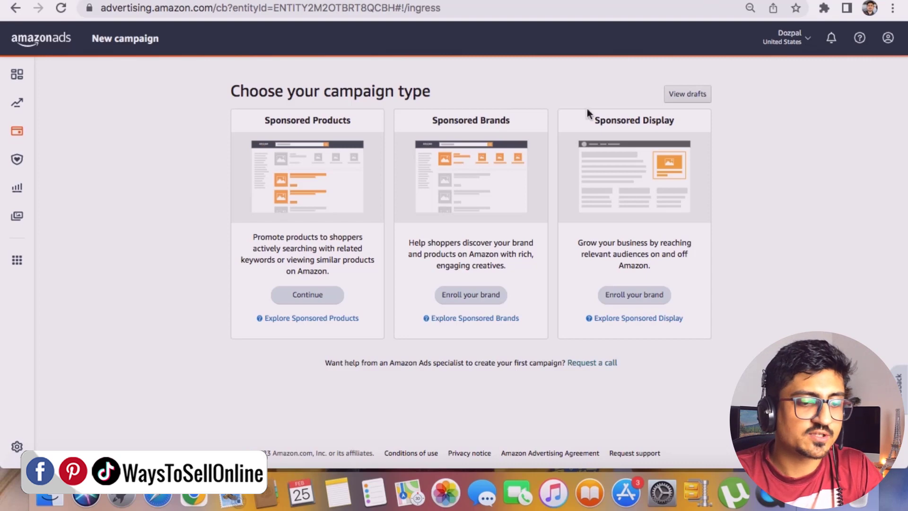
{"action": "left_click", "coordinate": [320, 297]}
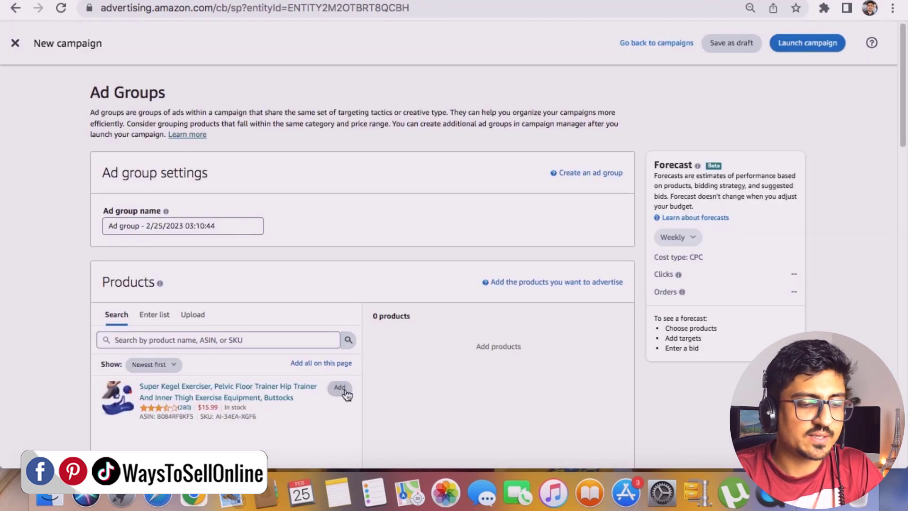
{"action": "left_click", "coordinate": [340, 391]}
Set the campaign to manual targeting and choose to enter a custom keyword list under Keyword targeting
{"action": "scroll", "coordinate": [458, 374], "scroll_direction": "down", "scroll_amount": 10}
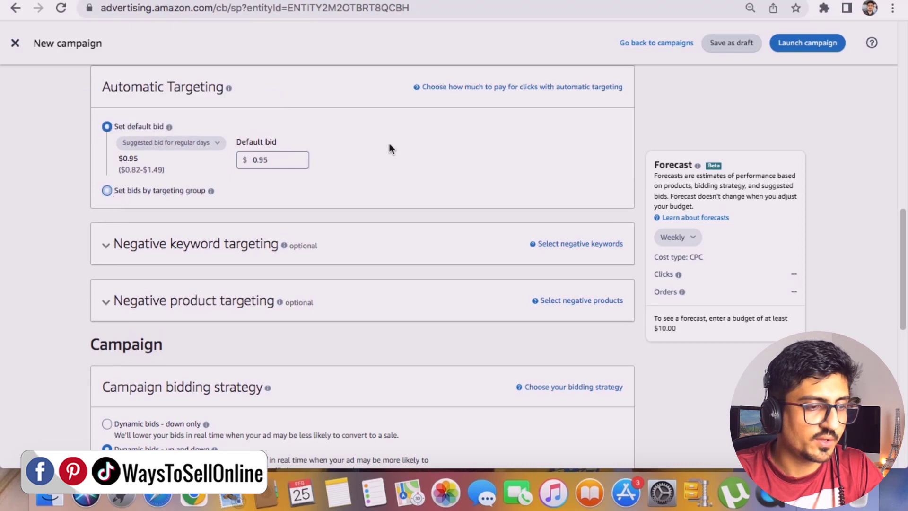
{"action": "scroll", "coordinate": [230, 138], "scroll_direction": "up", "scroll_amount": 3}
{"action": "left_click", "coordinate": [121, 161]}
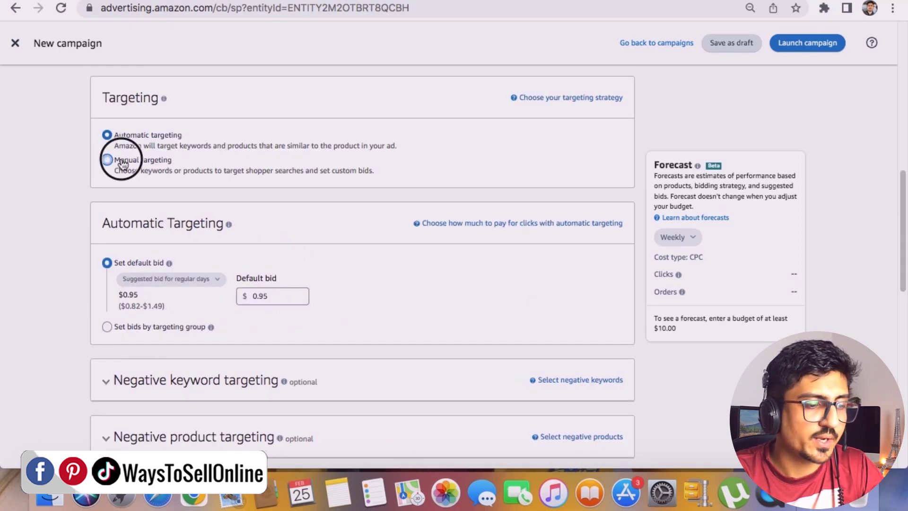
{"action": "scroll", "coordinate": [263, 249], "scroll_direction": "down", "scroll_amount": 7}
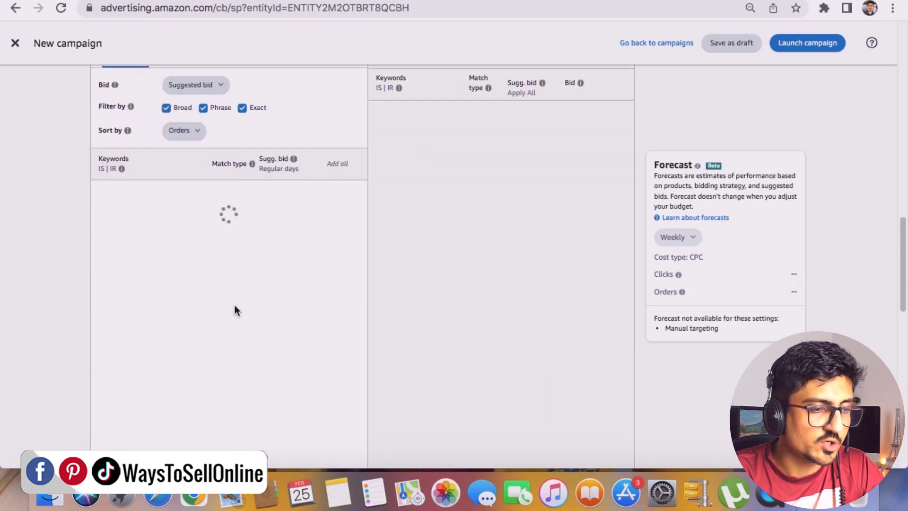
{"action": "scroll", "coordinate": [341, 216], "scroll_direction": "up", "scroll_amount": 3}
{"action": "left_click", "coordinate": [185, 188]}
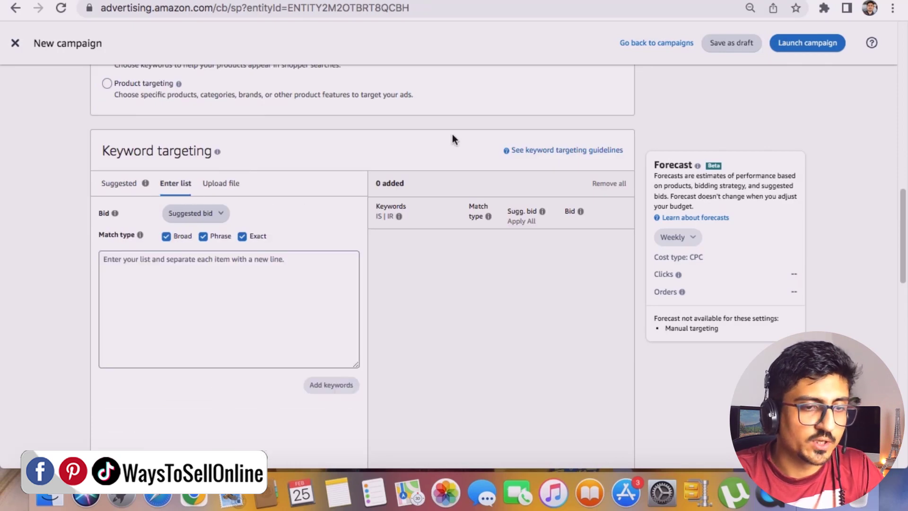
Copy "Hip Trainer for Women" from the ChatGPT list and paste it as the first line of the campaign's keyword list
{"action": "key", "text": "ctrl+Tab"}
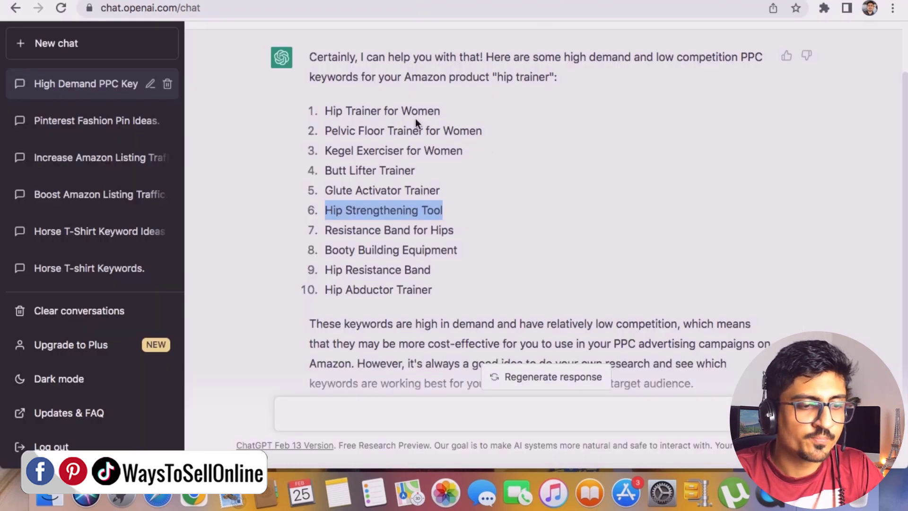
{"action": "left_click_drag", "start_coordinate": [441, 111], "coordinate": [318, 112]}
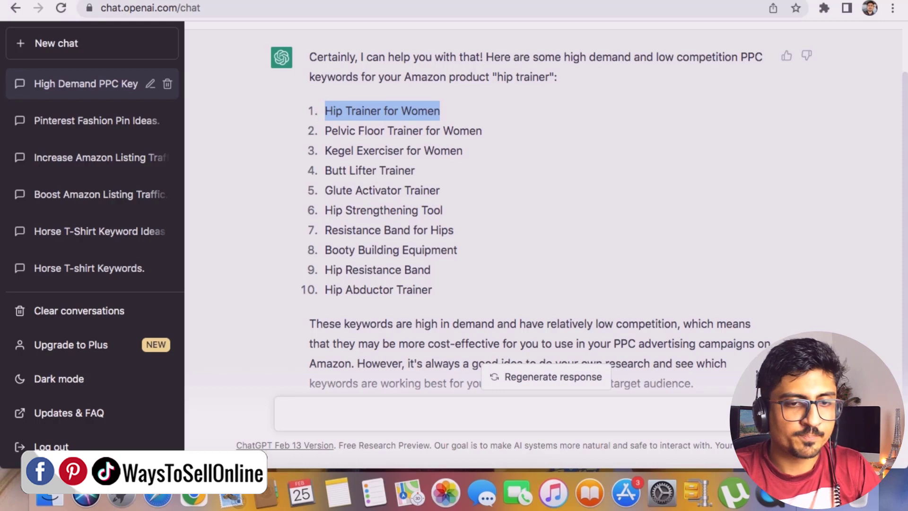
{"action": "key", "text": "ctrl+Tab"}
{"action": "left_click", "coordinate": [232, 307]}
{"action": "key", "text": "super+v"}
{"action": "key", "text": "Return"}
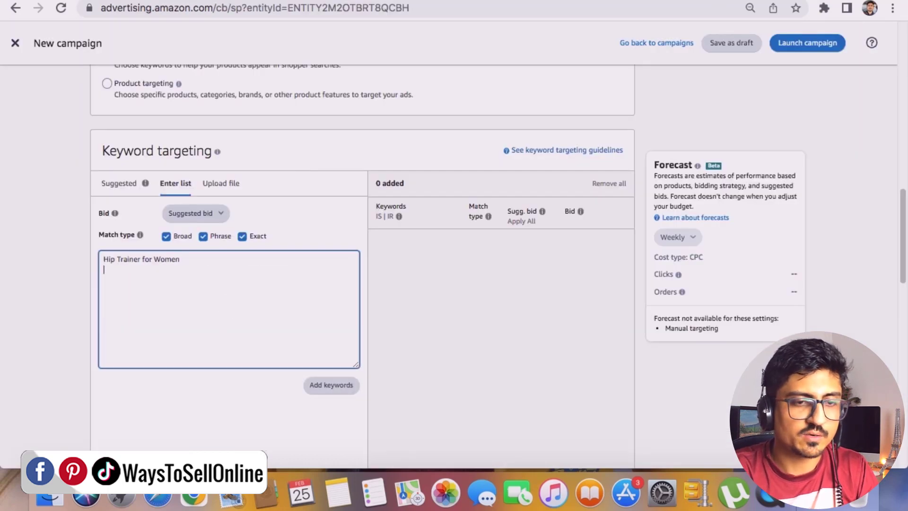
Copy "Hip Strengthening Tool" from the ChatGPT list and paste it on the second line of the campaign's keyword list
{"action": "key", "text": "ctrl+Tab"}
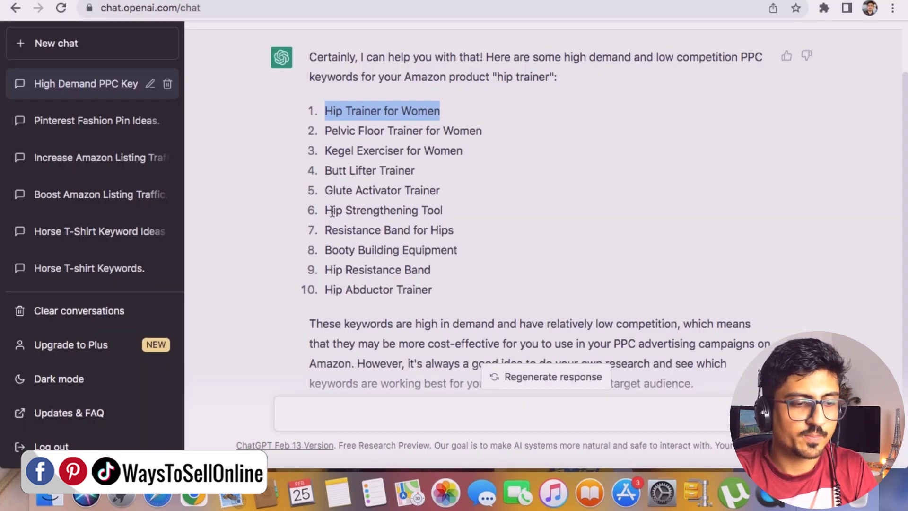
{"action": "left_click_drag", "start_coordinate": [325, 210], "coordinate": [444, 210]}
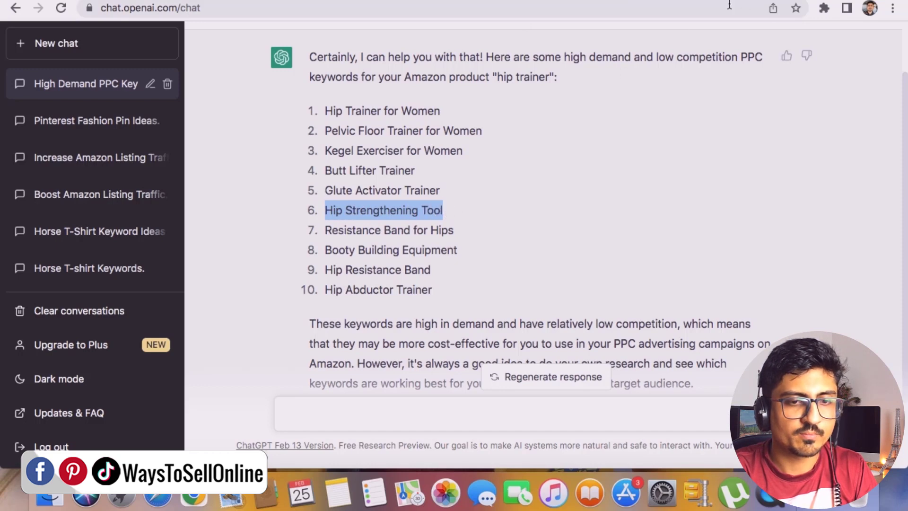
{"action": "key", "text": "ctrl+Tab"}
{"action": "key", "text": "super+v"}
{"action": "key", "text": "Return"}
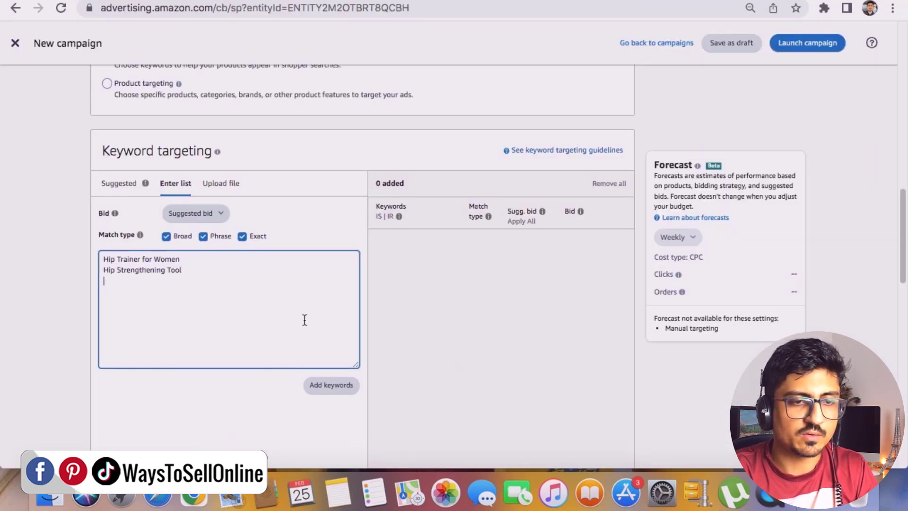
Paste "Hip Resistance Band" from ChatGPT as the third keyword, and add the list with a $0.95 bid for keywords lacking a suggestion
{"action": "key", "text": "ctrl+Tab"}
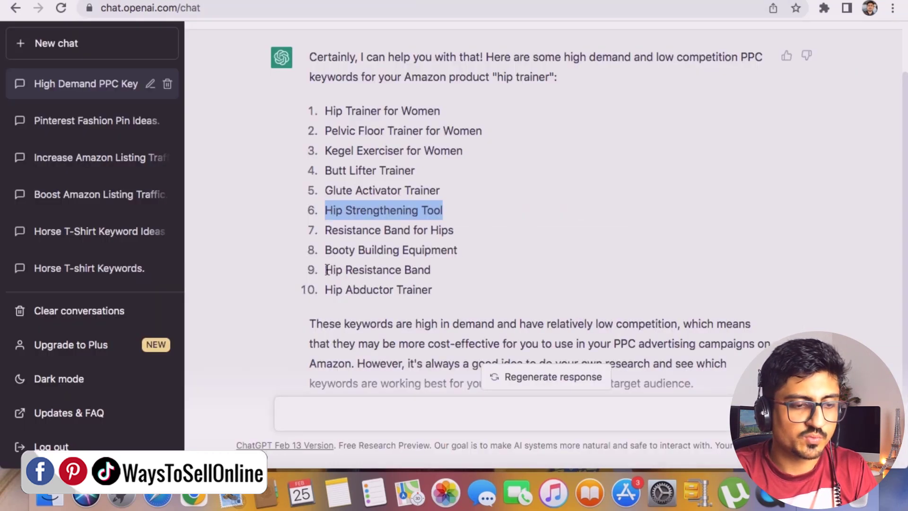
{"action": "left_click_drag", "start_coordinate": [326, 270], "coordinate": [440, 270]}
{"action": "key", "text": "super+c"}
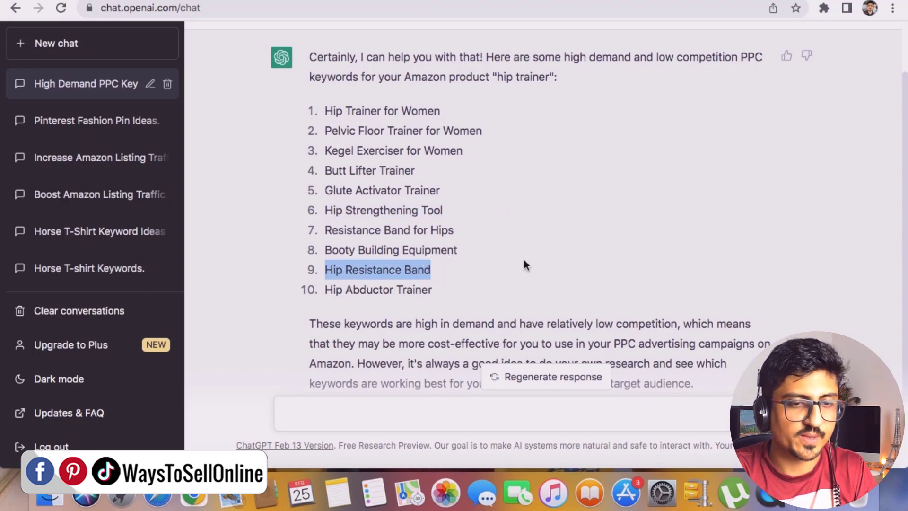
{"action": "key", "text": "ctrl+Tab"}
{"action": "key", "text": "super+v"}
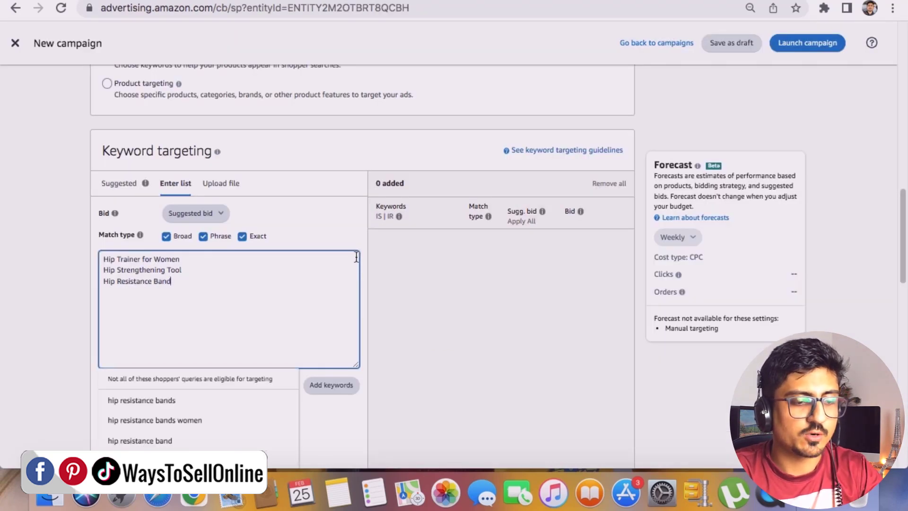
{"action": "left_click", "coordinate": [343, 387]}
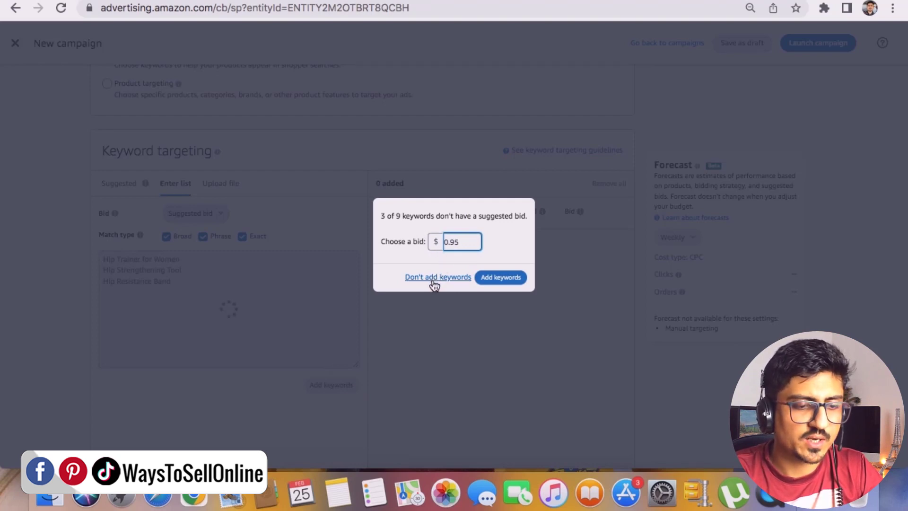
{"action": "left_click", "coordinate": [494, 278]}
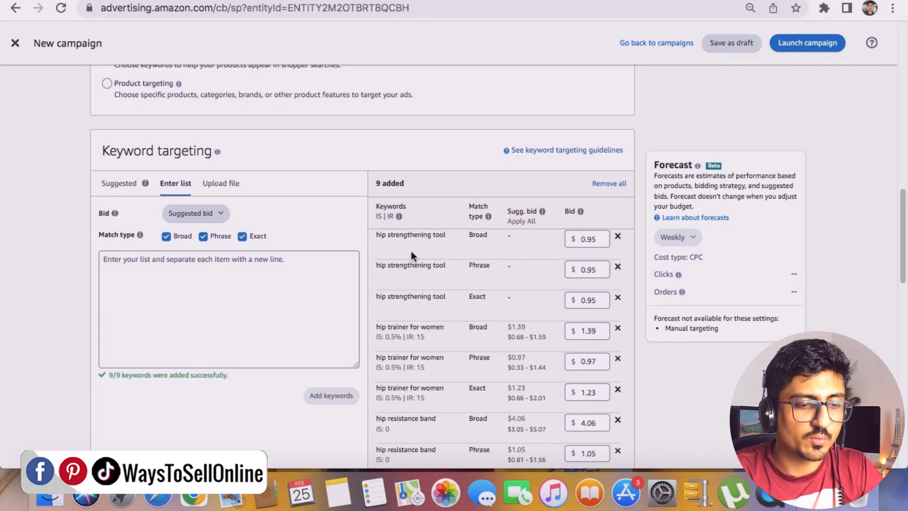
Compare the bids and match types of the added keywords "hip strengthening tool", "hip trainer for women" and "hip resistance band"
{"action": "left_click_drag", "start_coordinate": [377, 235], "coordinate": [470, 245]}
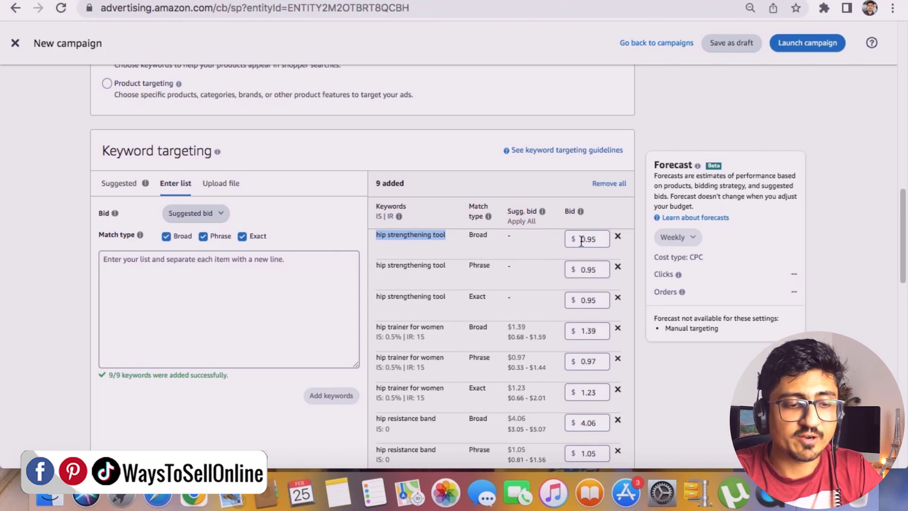
{"action": "left_click", "coordinate": [478, 239]}
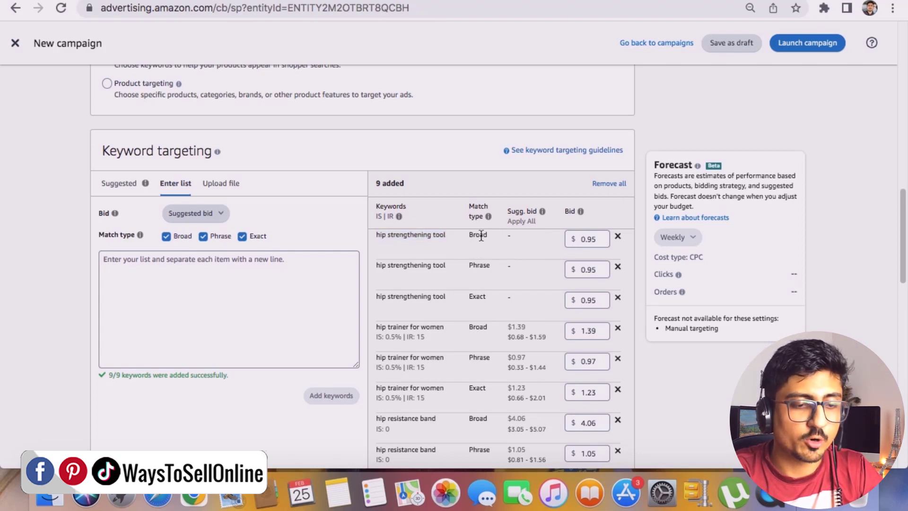
{"action": "scroll", "coordinate": [460, 325], "scroll_direction": "down", "scroll_amount": 2}
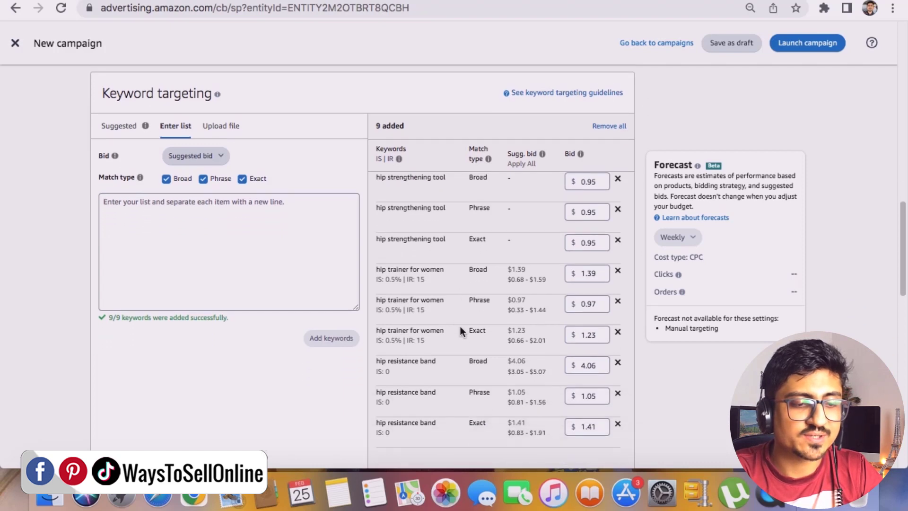
{"action": "left_click_drag", "start_coordinate": [376, 270], "coordinate": [476, 277]}
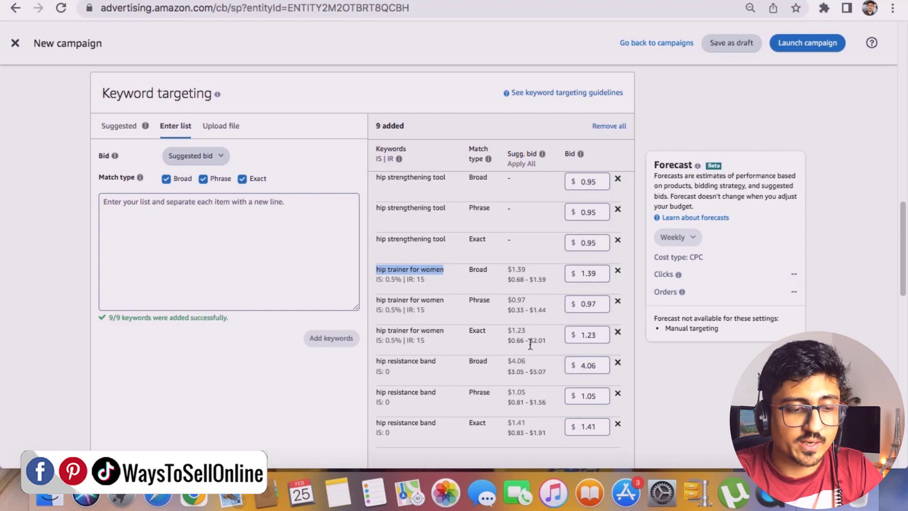
{"action": "left_click", "coordinate": [595, 368]}
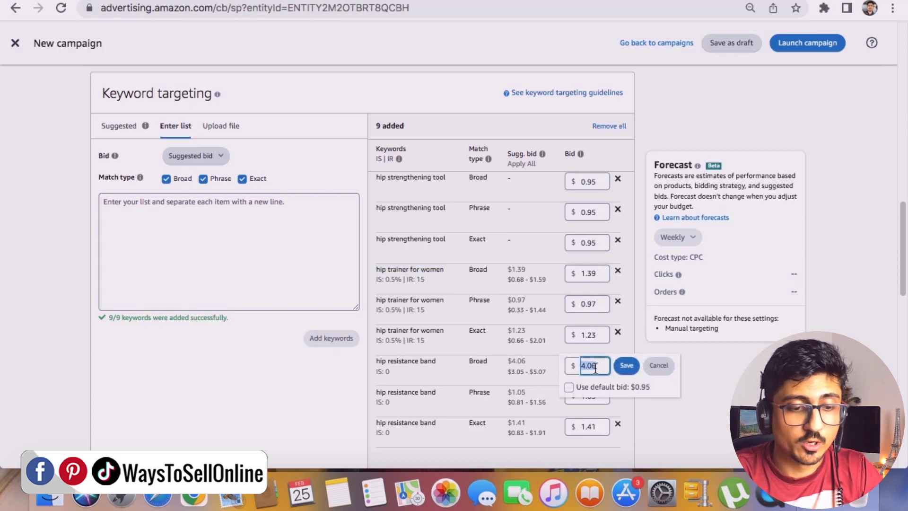
{"action": "left_click", "coordinate": [607, 416]}
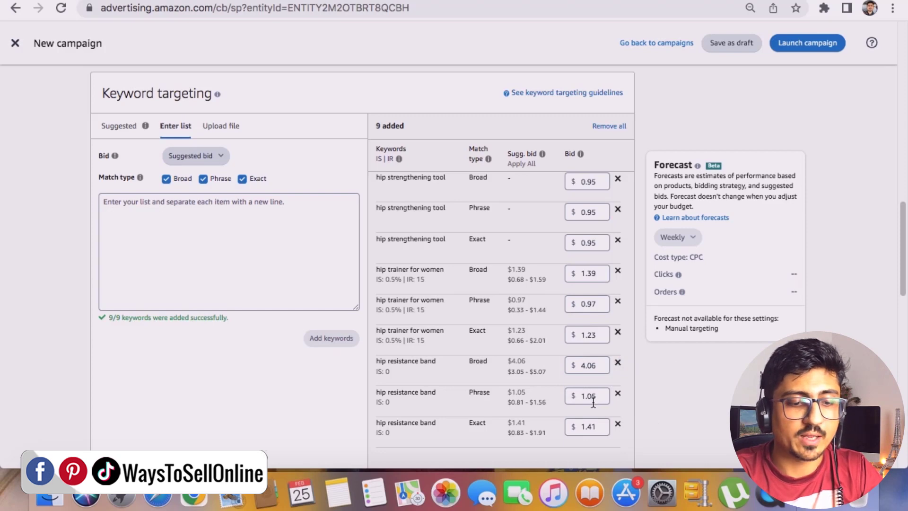
{"action": "left_click", "coordinate": [594, 398]}
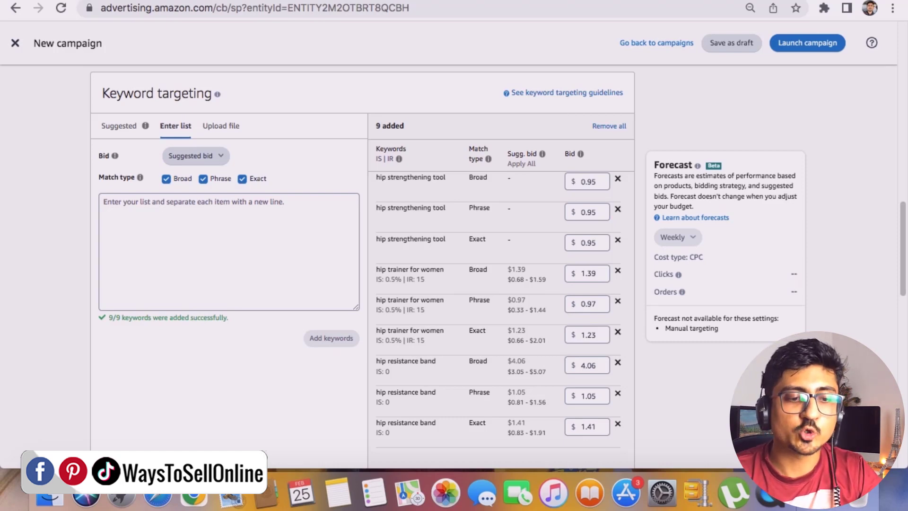
Remove the broad-match "hip resistance band" keyword from the campaign and return to the ChatGPT keyword list
{"action": "scroll", "coordinate": [376, 366], "scroll_direction": "up", "scroll_amount": 1}
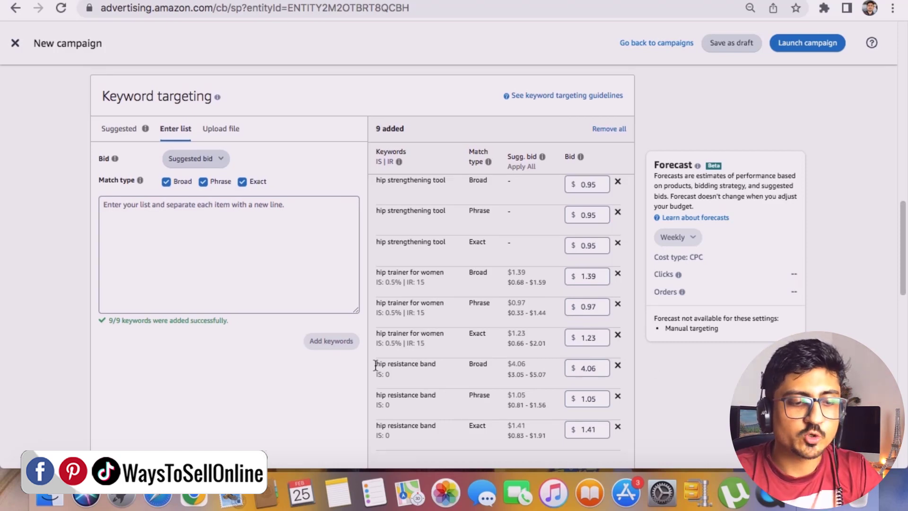
{"action": "left_click_drag", "start_coordinate": [376, 366], "coordinate": [458, 364]}
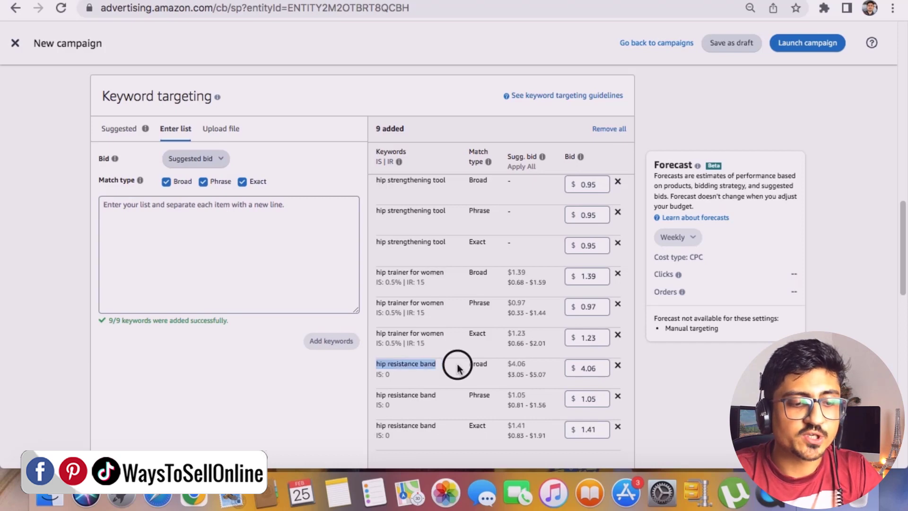
{"action": "left_click", "coordinate": [481, 366]}
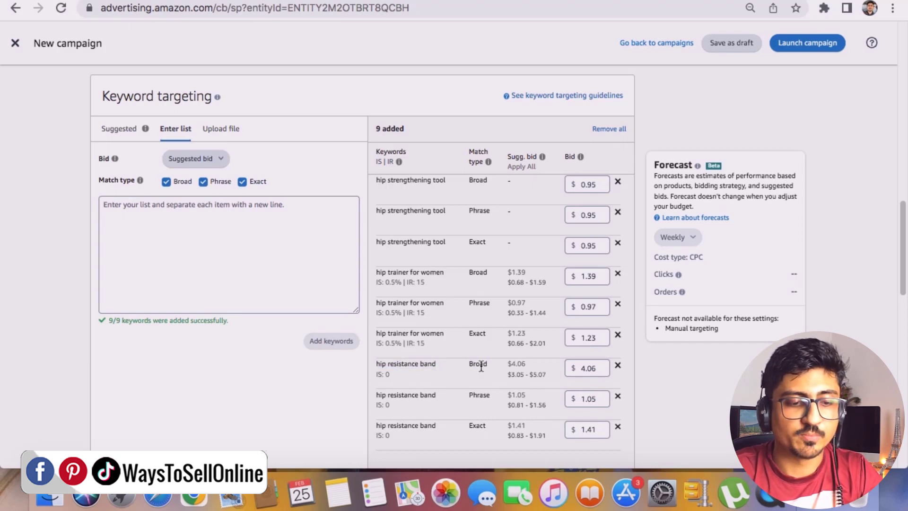
{"action": "left_click", "coordinate": [618, 367]}
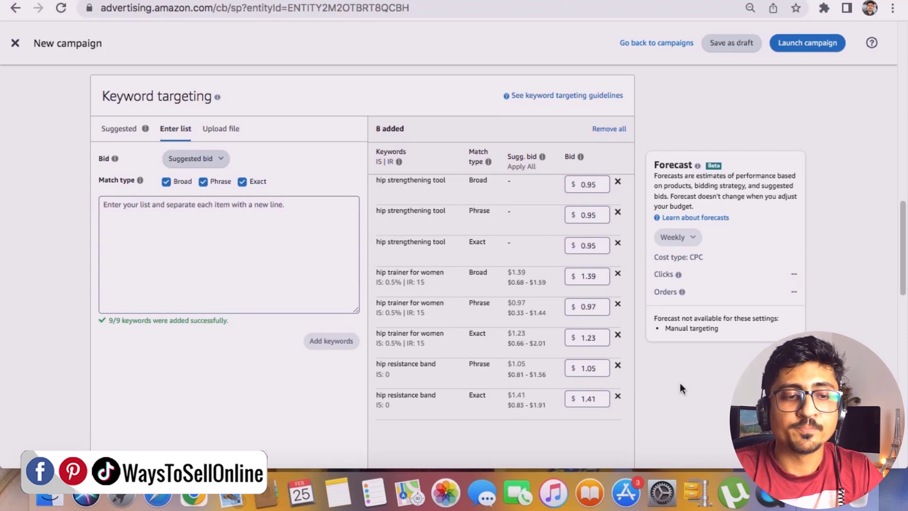
{"action": "key", "text": "ctrl+Tab"}
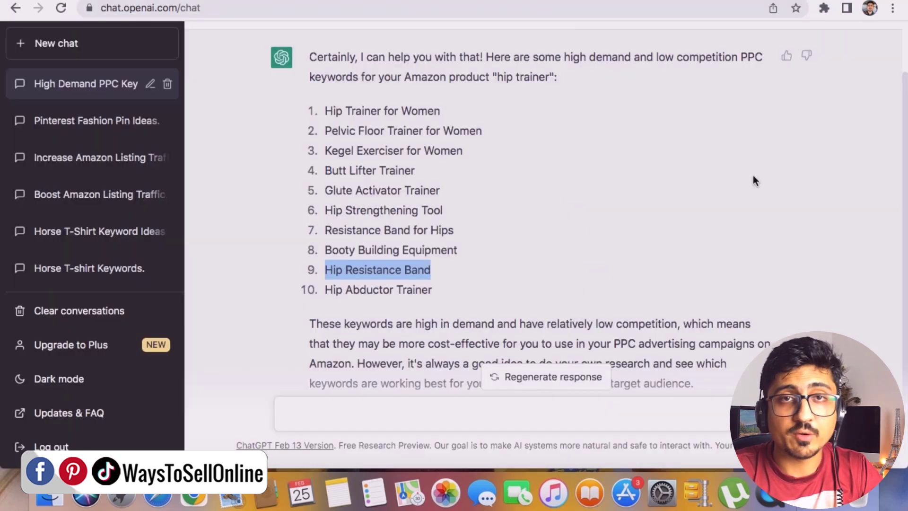